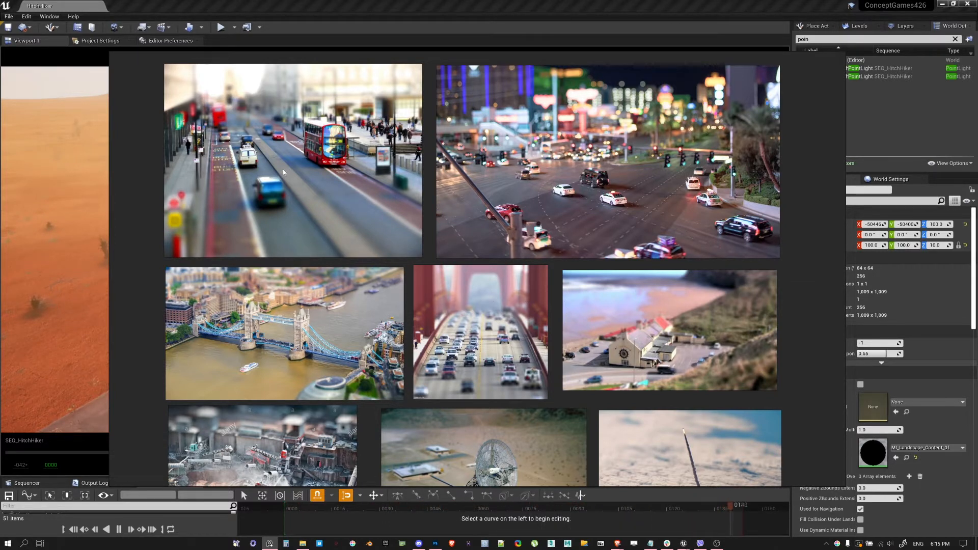
Examine the tilt-shift miniature photos on the reference board, including the city streets, bridges, quarry and farmhouse
scroll(327, 199, "down", 2)
scroll(326, 198, "up", 1)
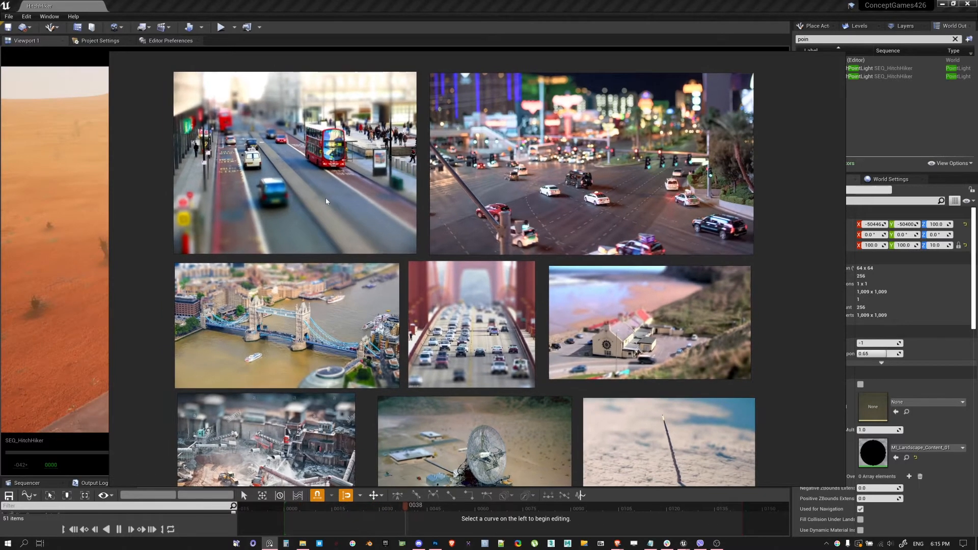
left_click(324, 196)
middle_click_drag(327, 192, 374, 249)
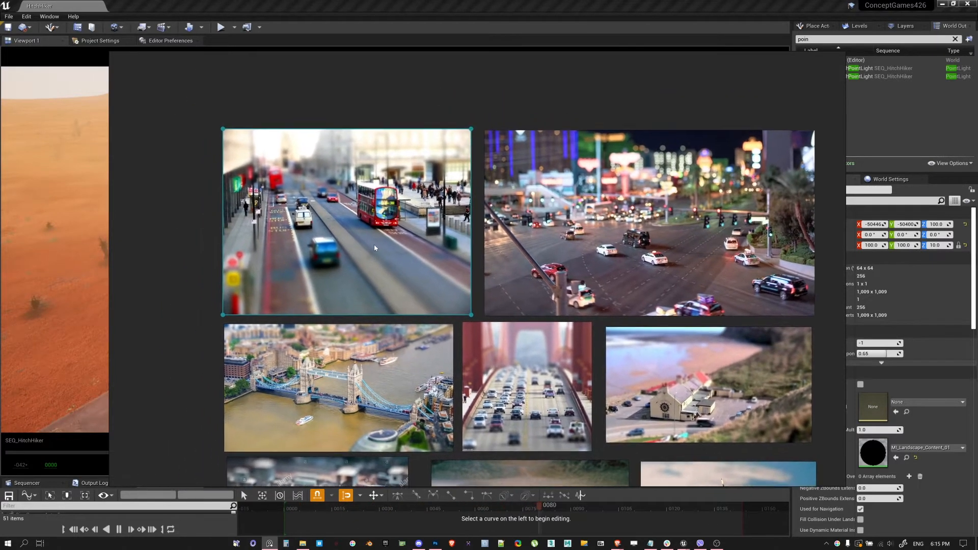
scroll(344, 213, "up", 3)
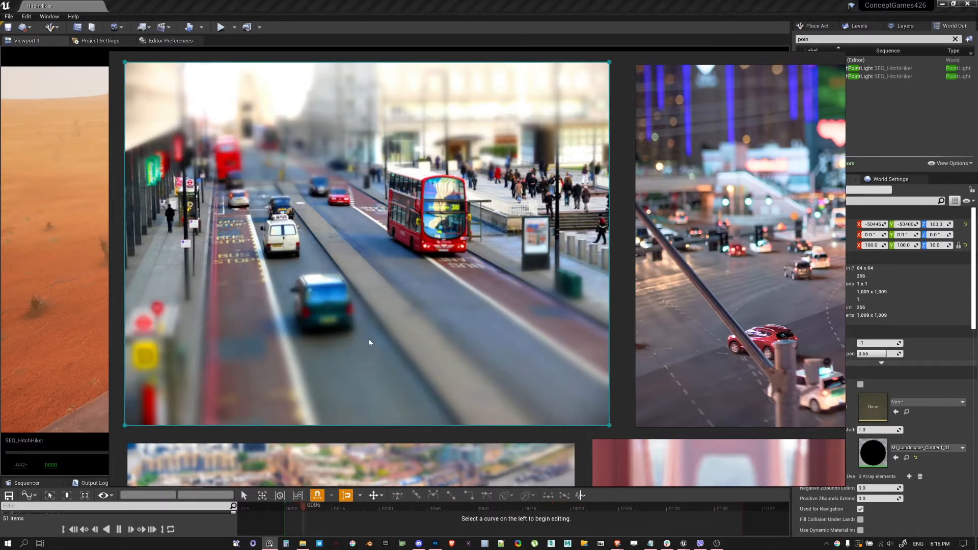
scroll(286, 295, "down", 3)
scroll(369, 320, "down", 3)
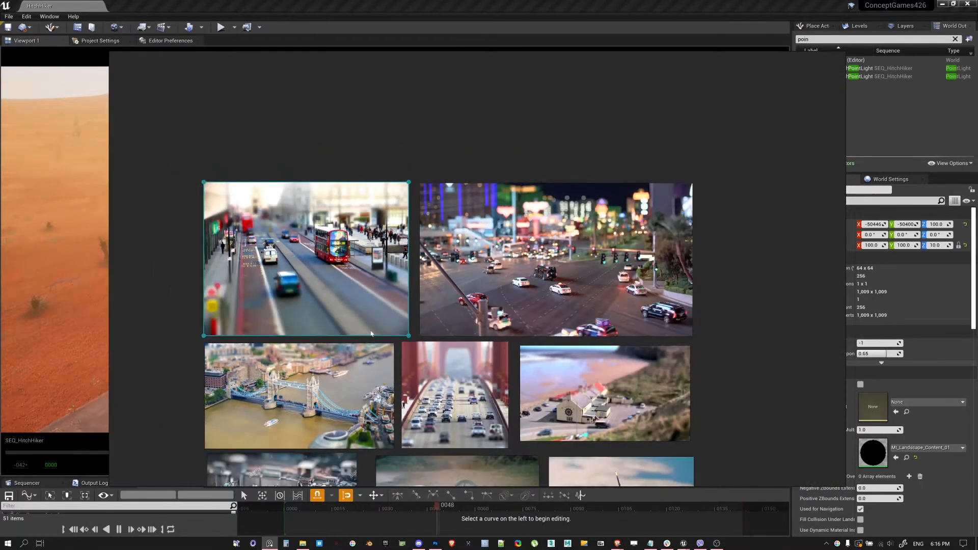
middle_click_drag(368, 318, 350, 266)
mouse_move(366, 359)
middle_mouse_down()
mouse_move(348, 297)
mouse_move(372, 238)
middle_mouse_up()
scroll(371, 237, "up", 5)
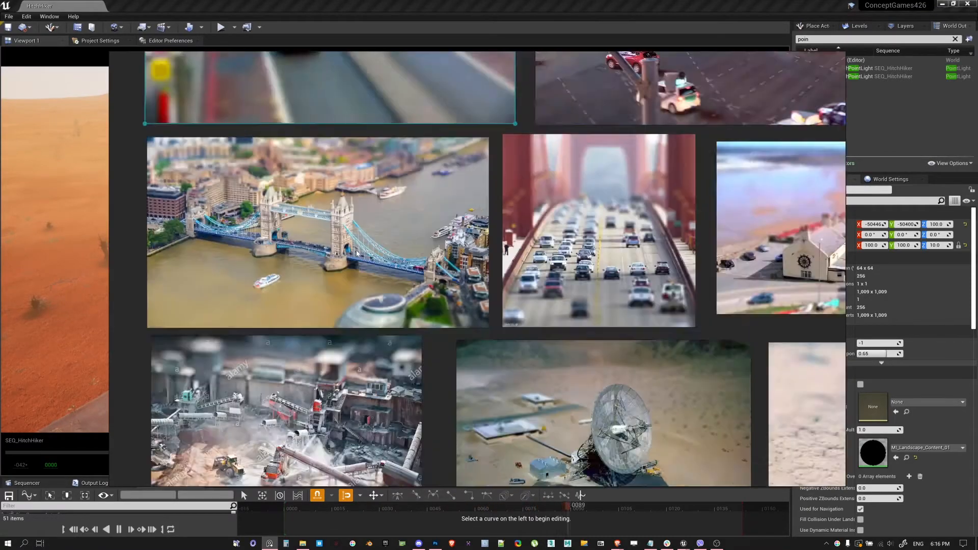
scroll(432, 327, "down", 5)
middle_click_drag(432, 327, 354, 254)
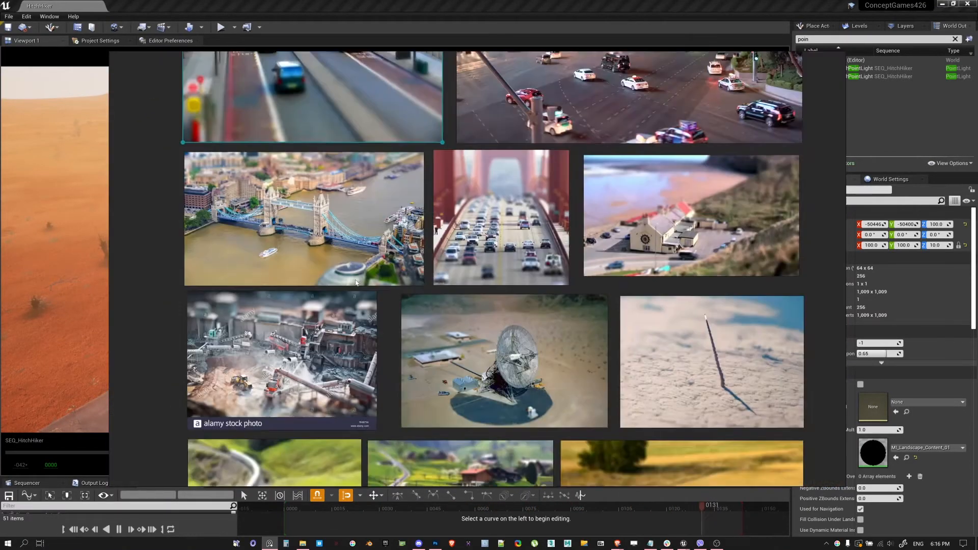
middle_click_drag(493, 435, 334, 216)
scroll(473, 311, "up", 5)
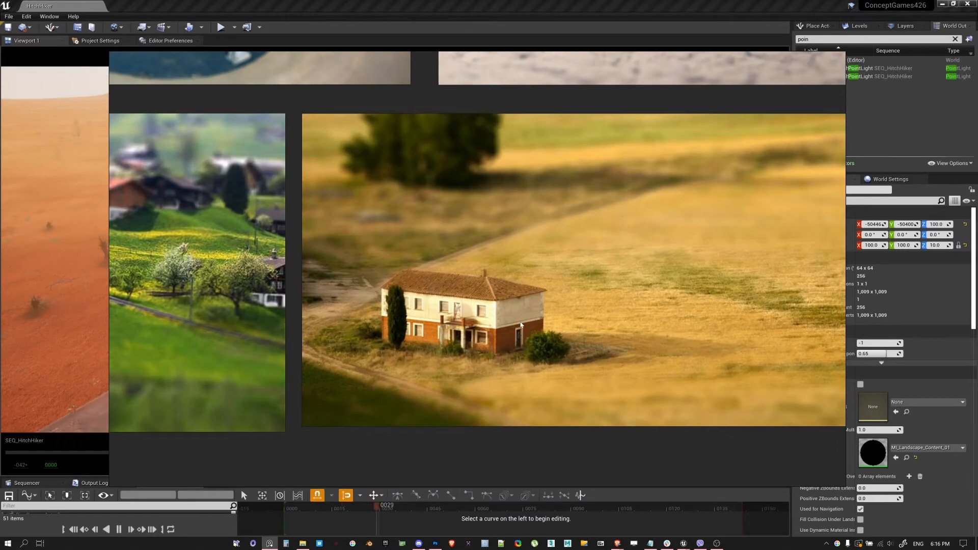
scroll(473, 275, "down", 5)
middle_click_drag(429, 210, 481, 317)
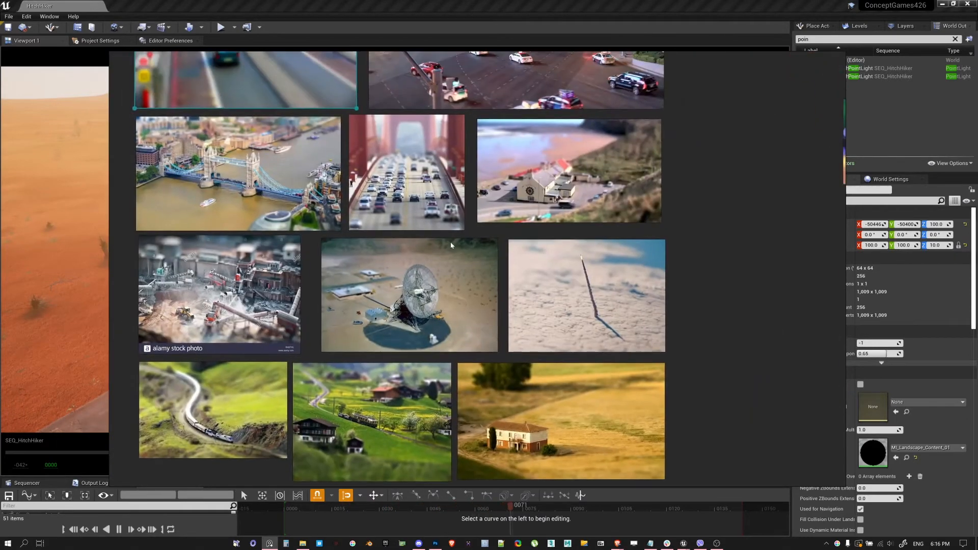
middle_click_drag(443, 189, 474, 365)
mouse_move(453, 163)
middle_mouse_down()
mouse_move(456, 377)
mouse_move(468, 367)
middle_mouse_up()
Examine the two reference photos of cameras fitted with tilt-shift lenses, comparing how each lens is angled against the body
middle_click_drag(463, 209, 538, 289)
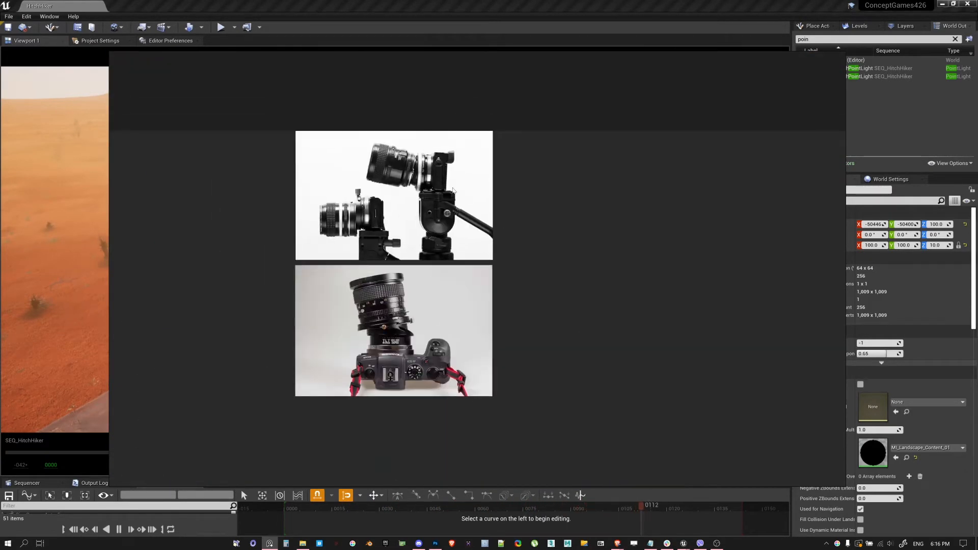
scroll(437, 192, "up", 2)
middle_click_drag(436, 224, 457, 194)
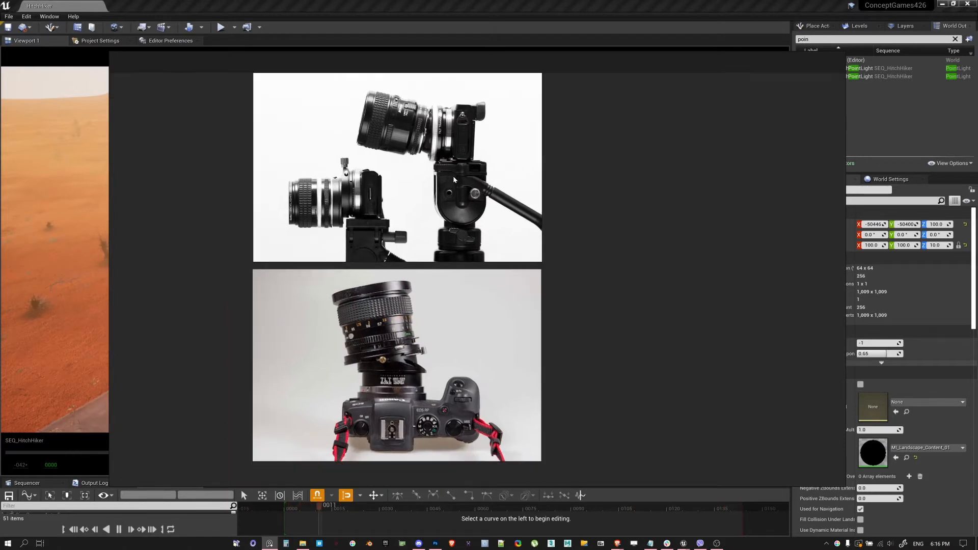
scroll(359, 209, "up", 2)
left_click(341, 171)
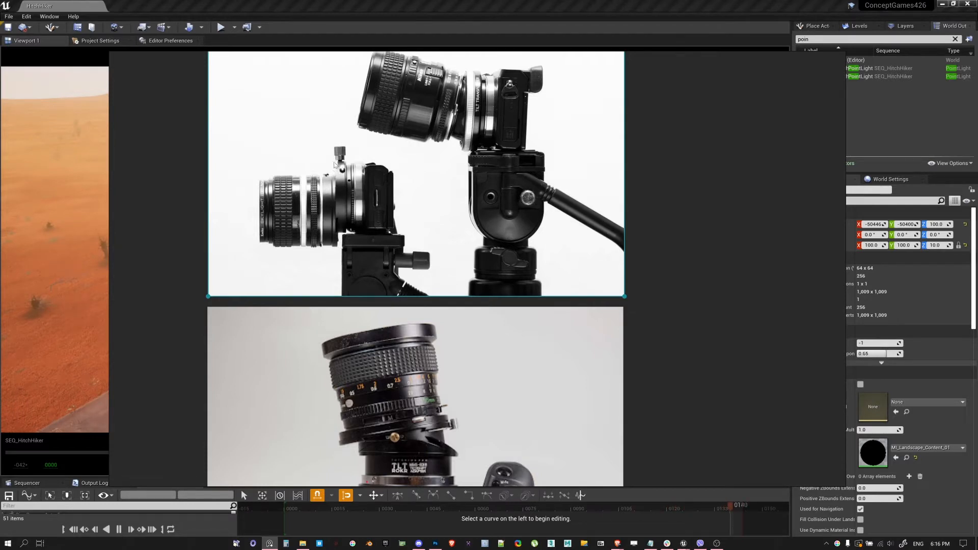
scroll(339, 214, "down", 2)
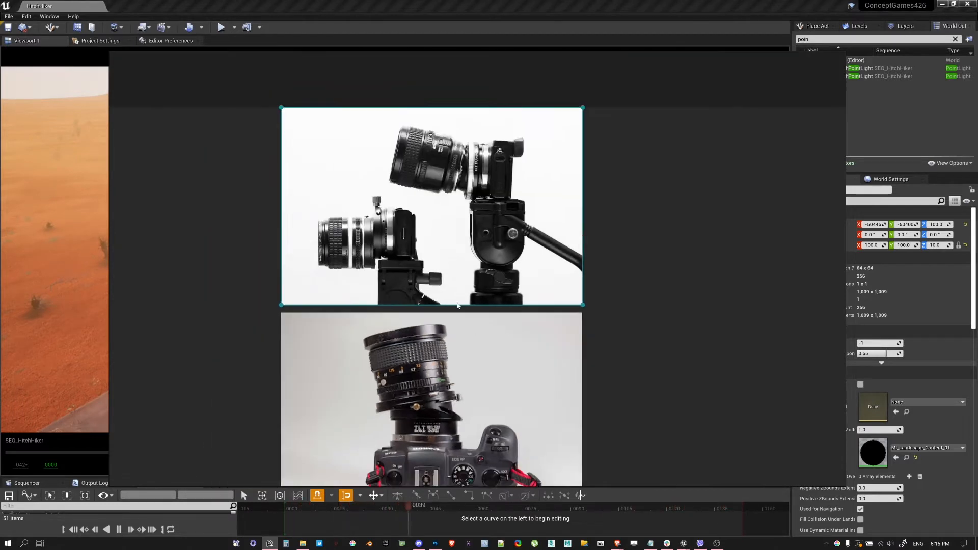
middle_click_drag(434, 277, 420, 256)
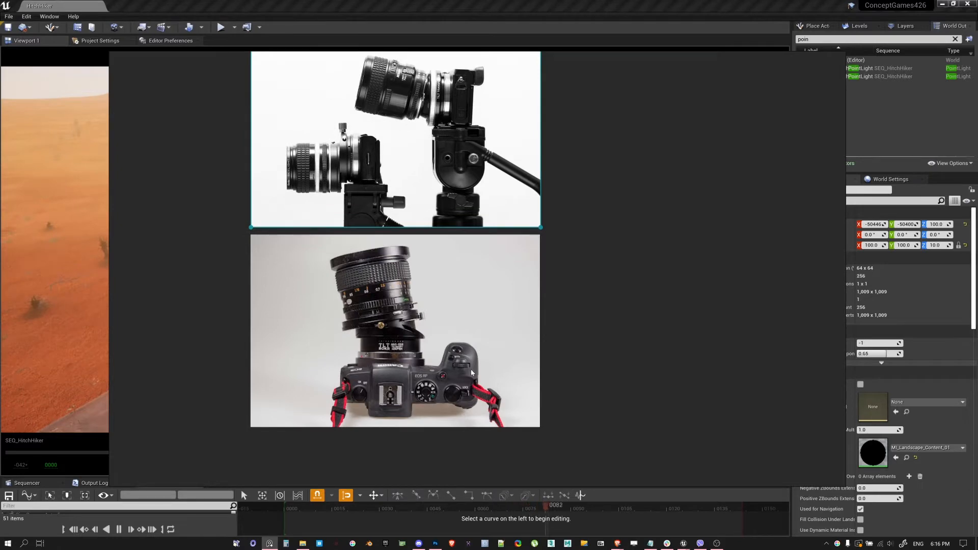
scroll(471, 370, "down", 2)
middle_click_drag(465, 459, 451, 323)
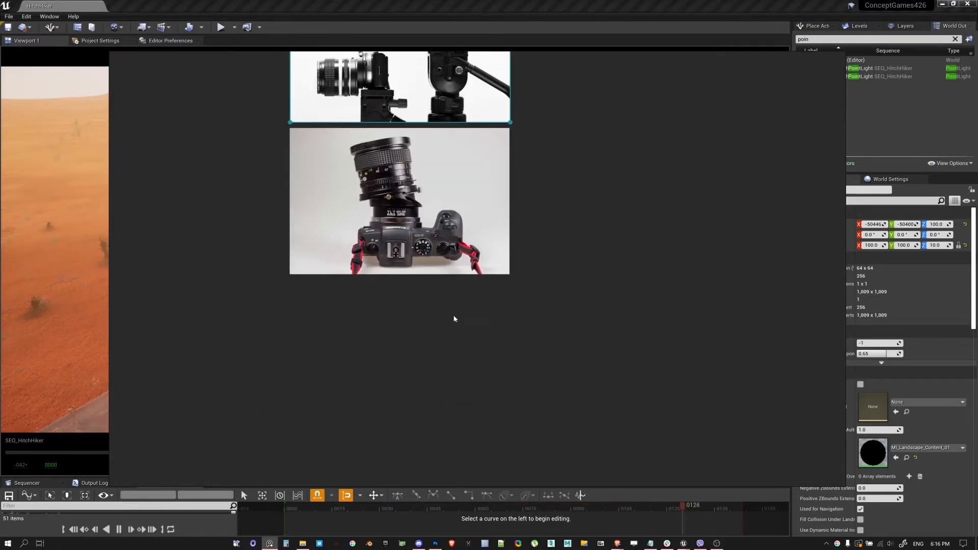
scroll(459, 363, "down", 2)
middle_click_drag(459, 396, 439, 266)
middle_click_drag(472, 323, 452, 220)
middle_click_drag(471, 288, 454, 209)
Switch back to Unreal Editor, search the placeable actors for "cine" and place a Cine Camera Actor on the sand beside the road
left_click(574, 4)
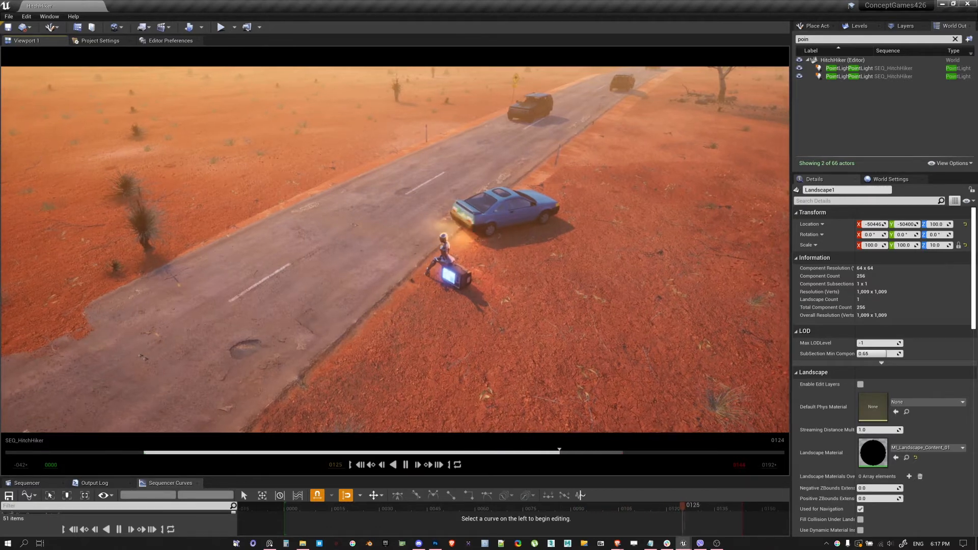
right_click(686, 275)
left_click(895, 112)
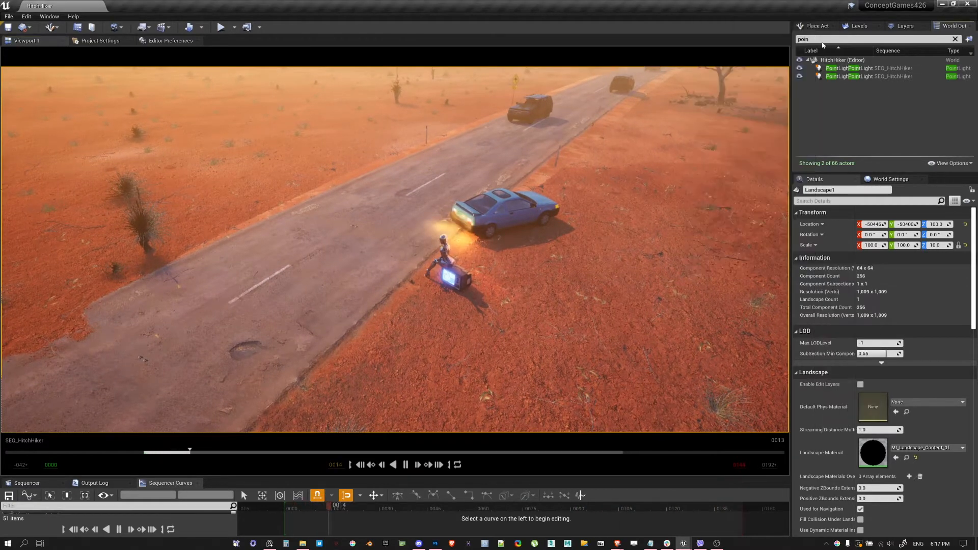
left_click(818, 26)
left_click(825, 40)
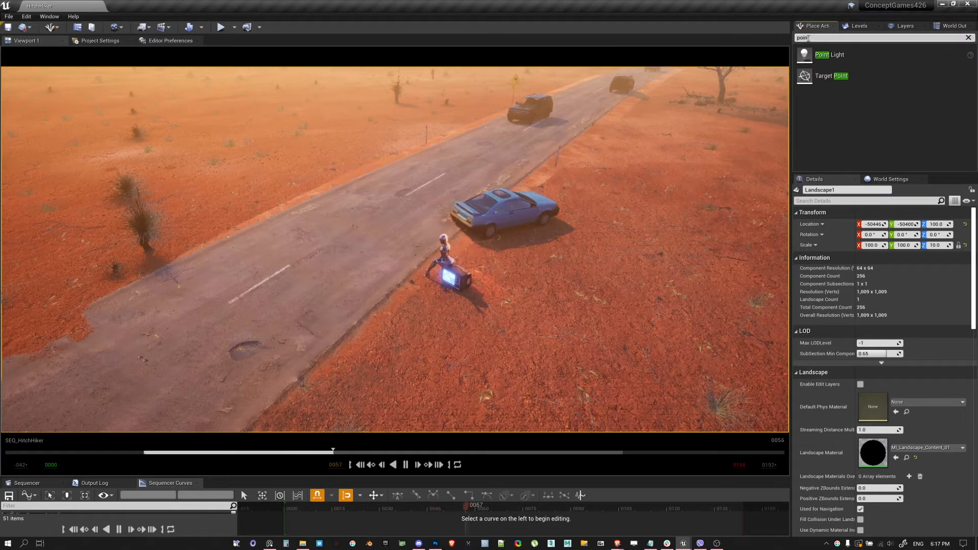
key("BackSpace")
key("BackSpace")
key("BackSpace")
key("BackSpace")
key("BackSpace")
type("cine")
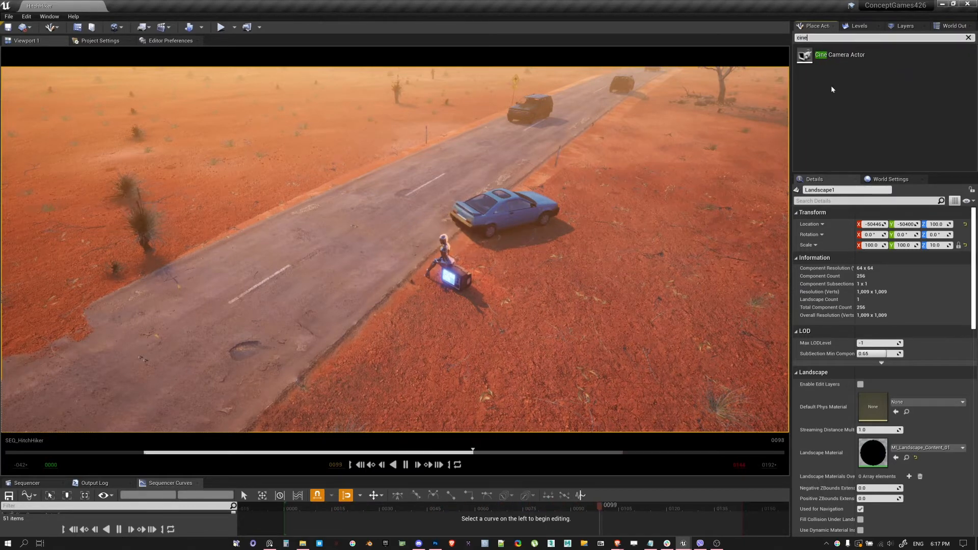
left_click_drag(840, 55, 472, 407)
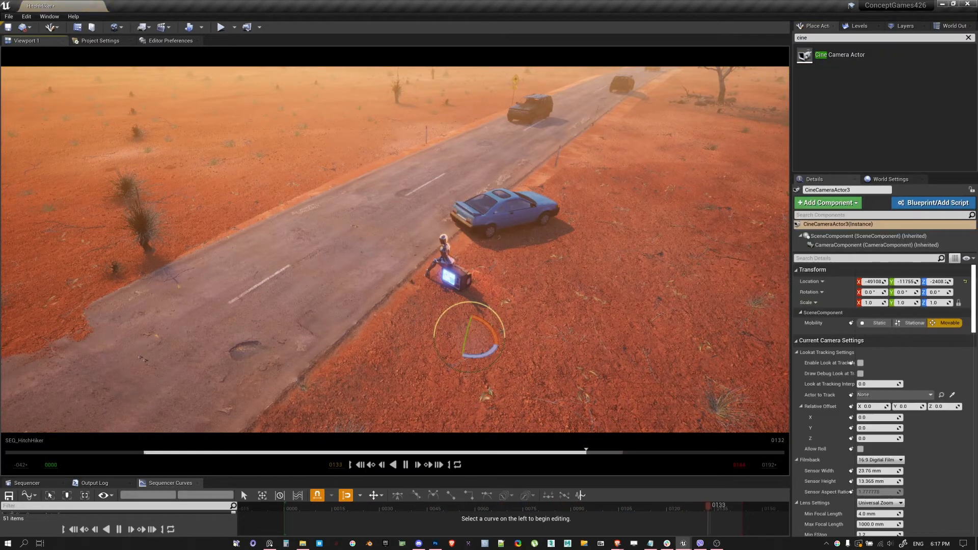
Raise the new cine camera straight up to about -2144 in Z and pause the sequence playback at frame 115
key("w")
left_click_drag(471, 320, 483, 214)
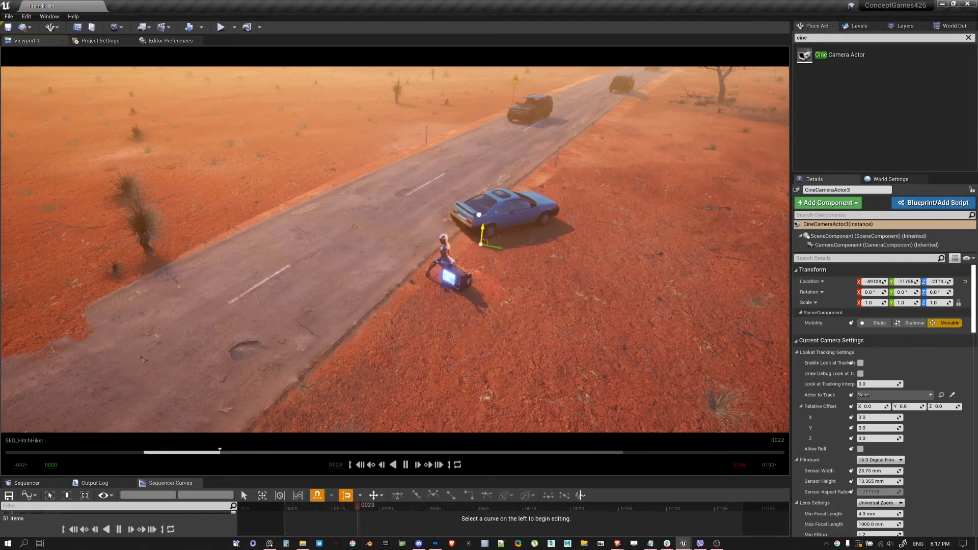
key("g")
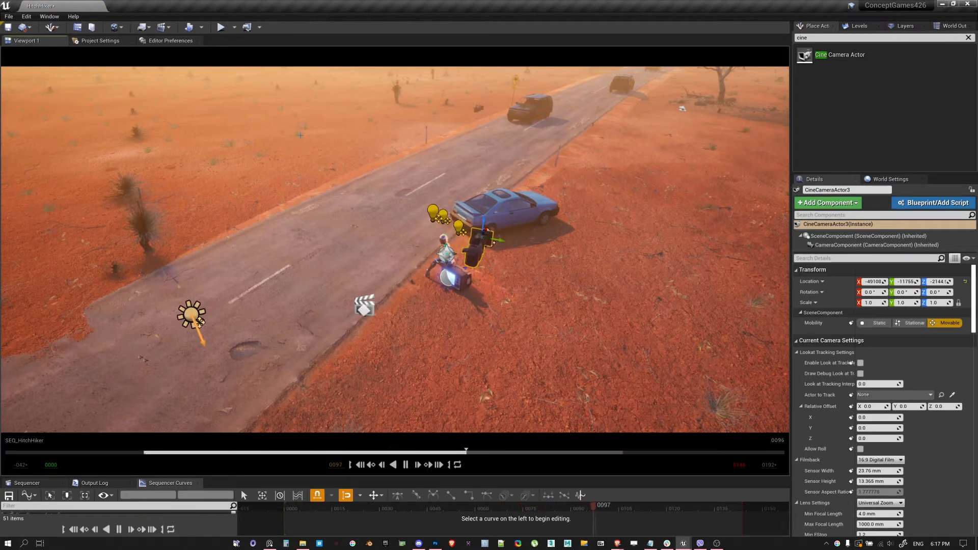
key("g")
key("space")
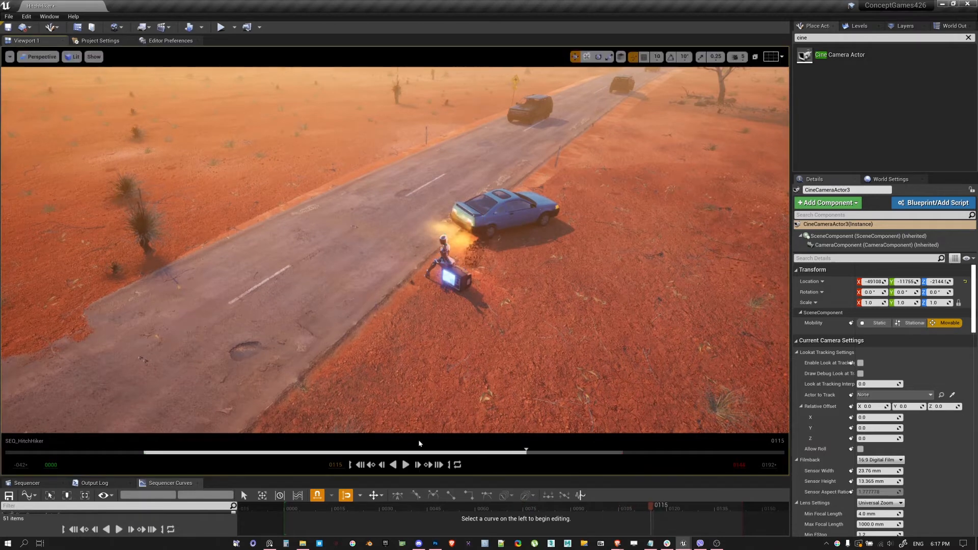
Show the editor icons in the viewport and rename the newly placed cine camera as CineCameraActor_TiltShift
left_click(44, 59)
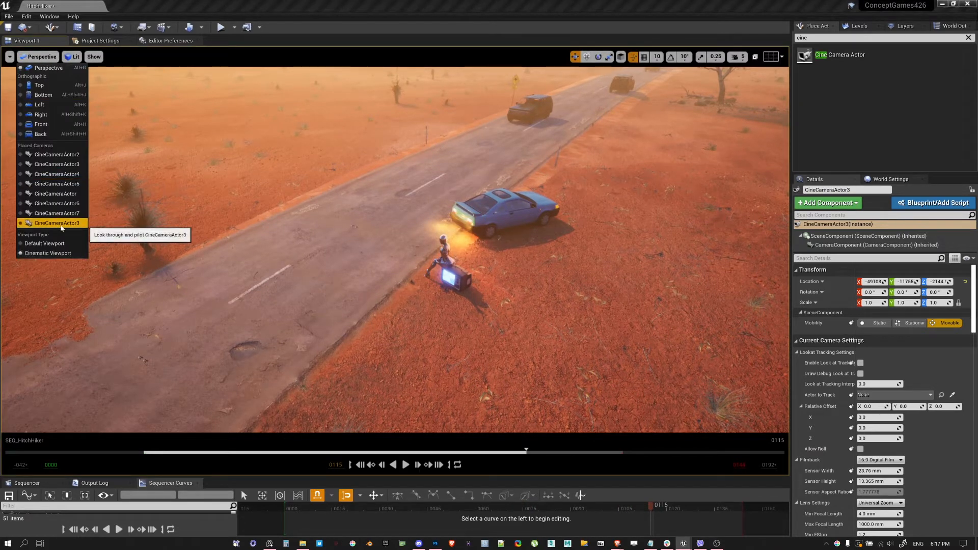
left_click(853, 100)
left_click(952, 25)
left_click(514, 252)
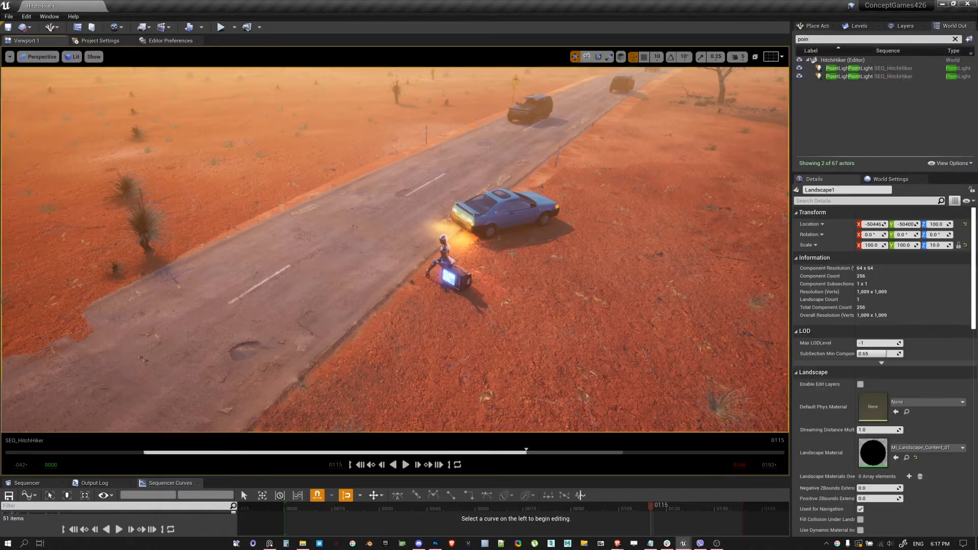
key("g")
left_click(476, 247)
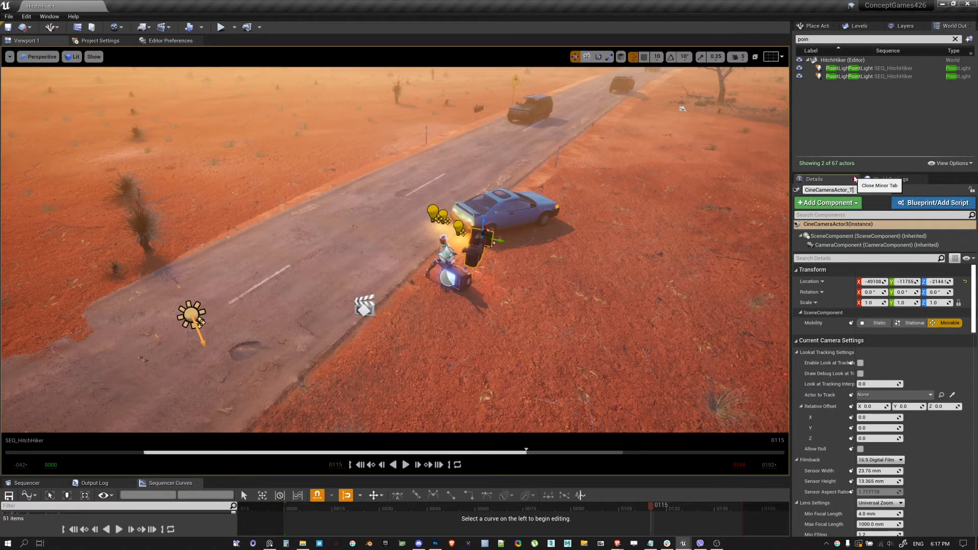
key("Return")
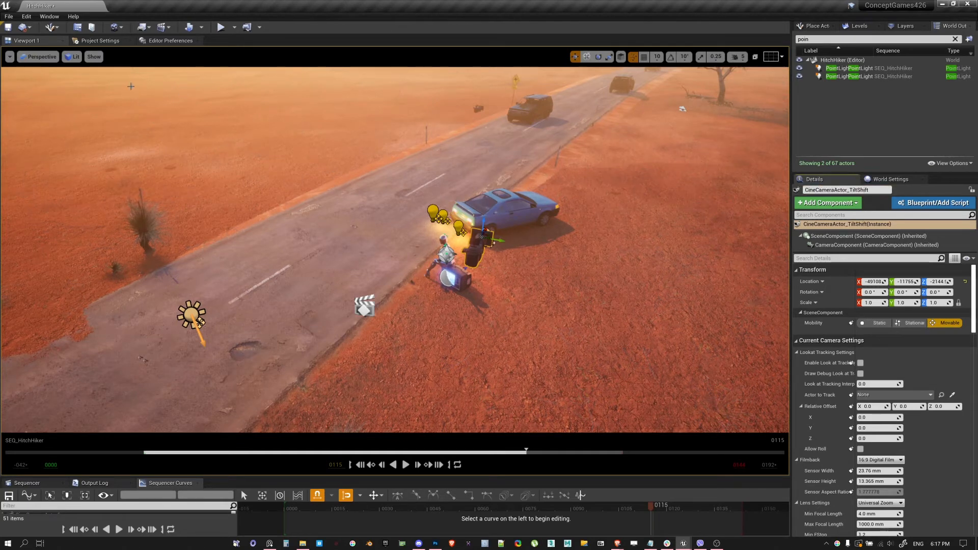
left_click(38, 56)
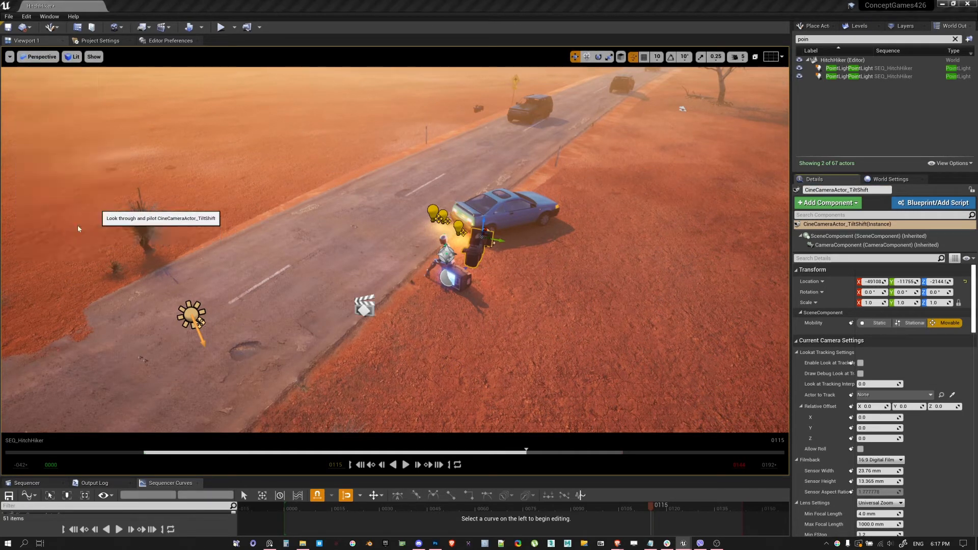
left_click(77, 213)
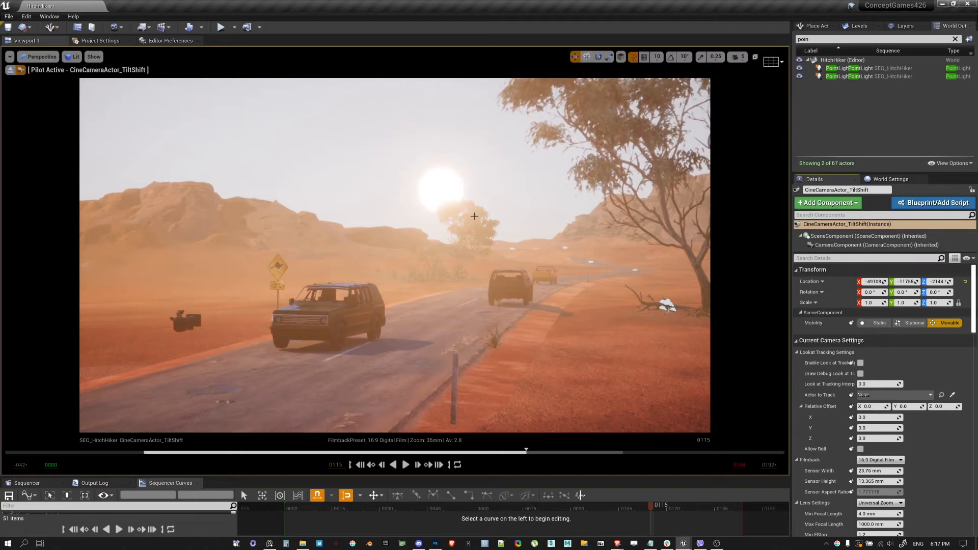
left_click(11, 71)
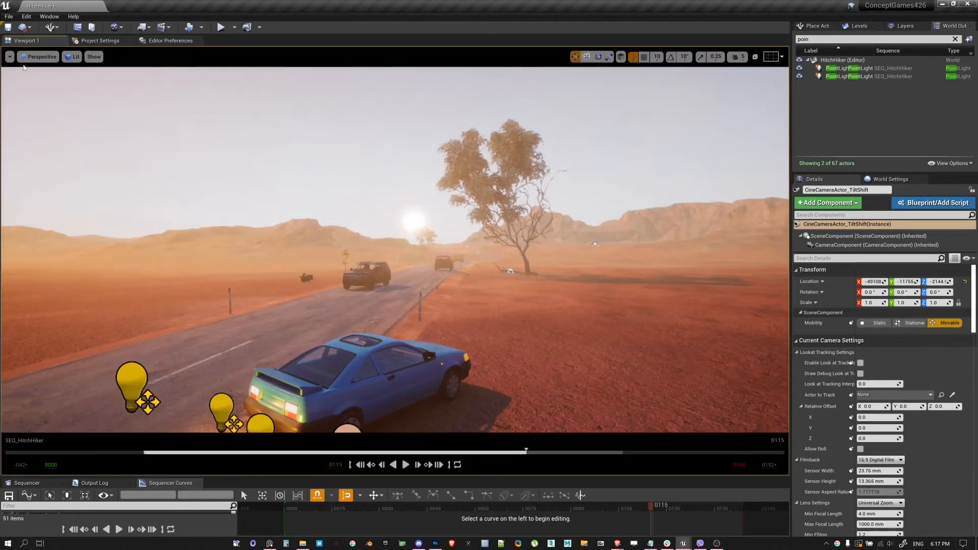
Pilot CineCameraActor_TiltShift and frame a high-angle view down on the character and the blue car beside the road
left_click(38, 57)
left_click(51, 224)
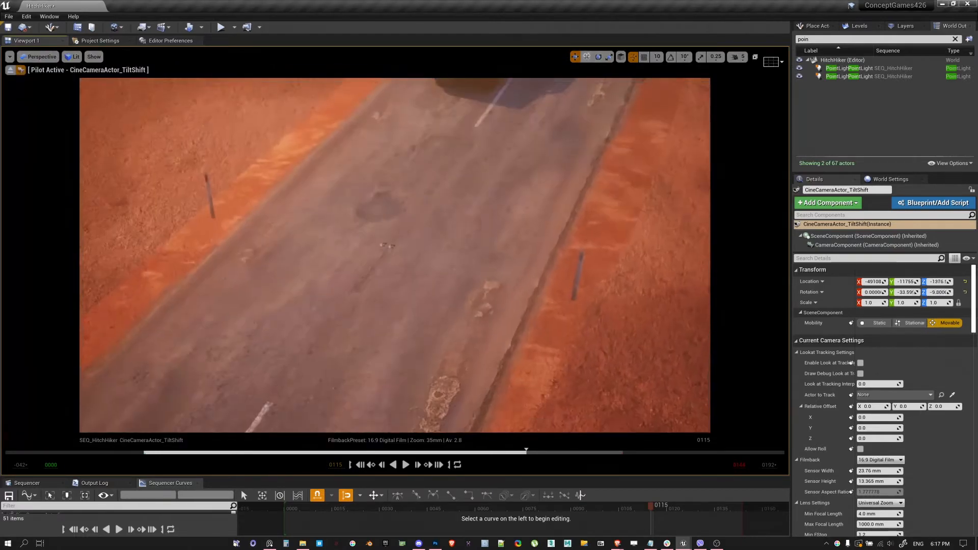
right_click_drag(395, 255, 367, 222)
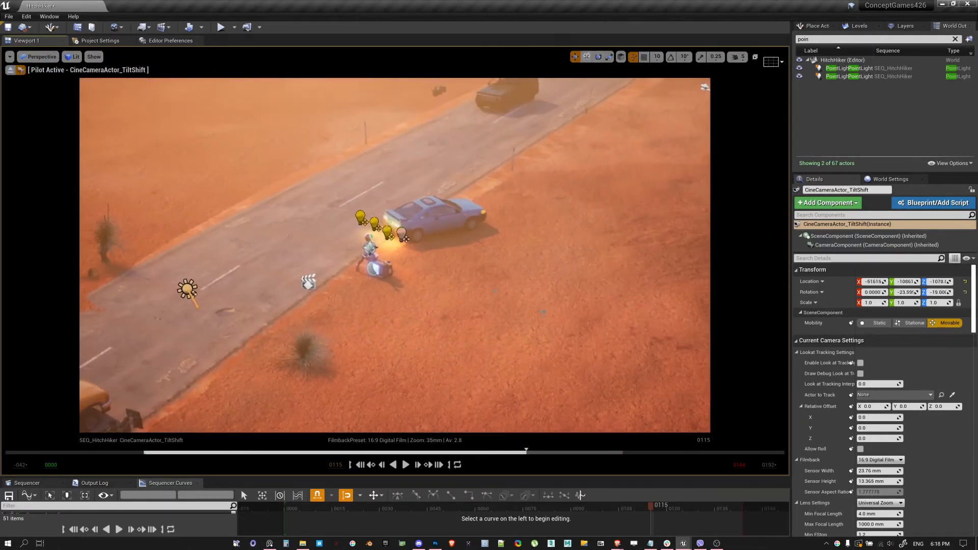
Set the tilt-shift camera's current focal length to 24 mm
scroll(852, 363, "down", 3)
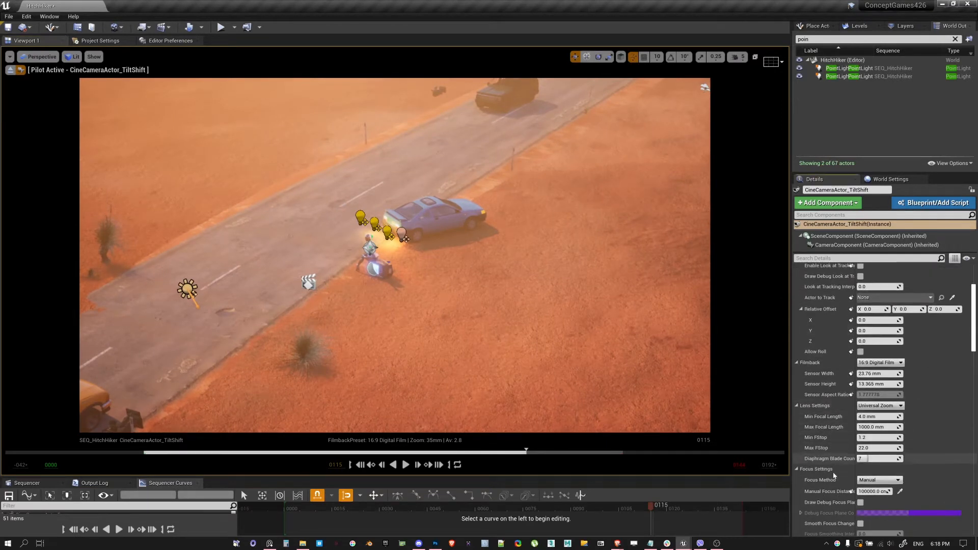
scroll(839, 454, "down", 3)
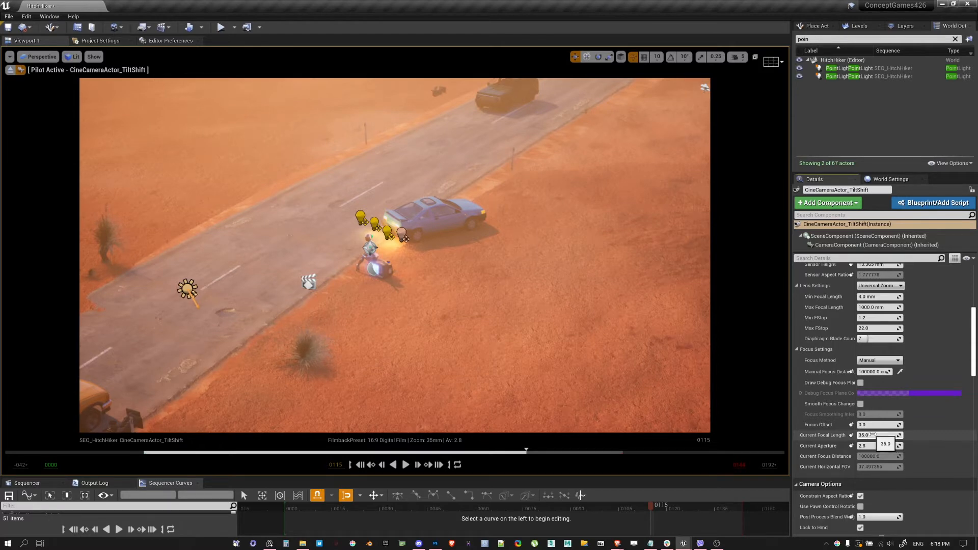
type("4")
key("Return")
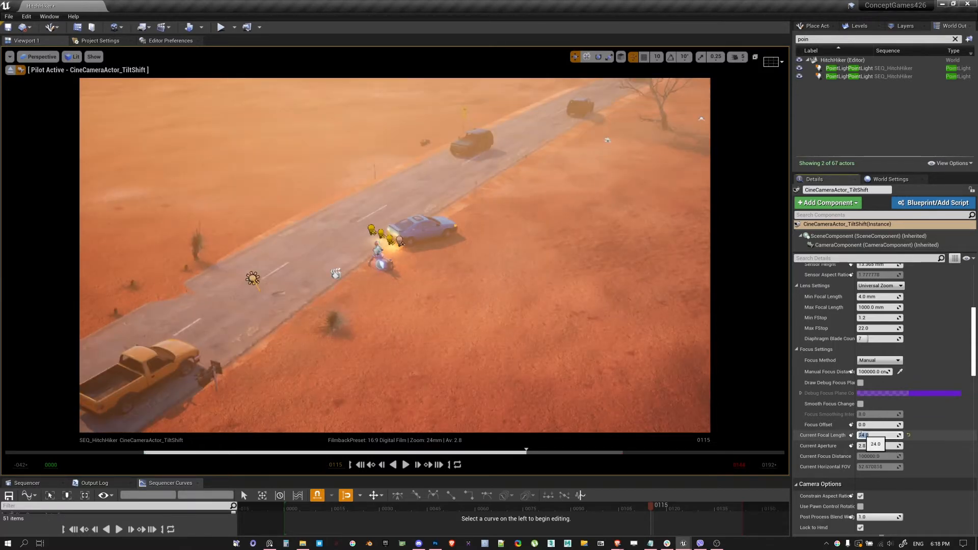
Reframe the piloted camera closer and lower, keeping the character and blue car central with the other vehicles along the road behind
right_click_drag(509, 265, 509, 287)
key("w")
key("a")
key("e")
key("q")
key("q")
right_click_drag(514, 342, 513, 340)
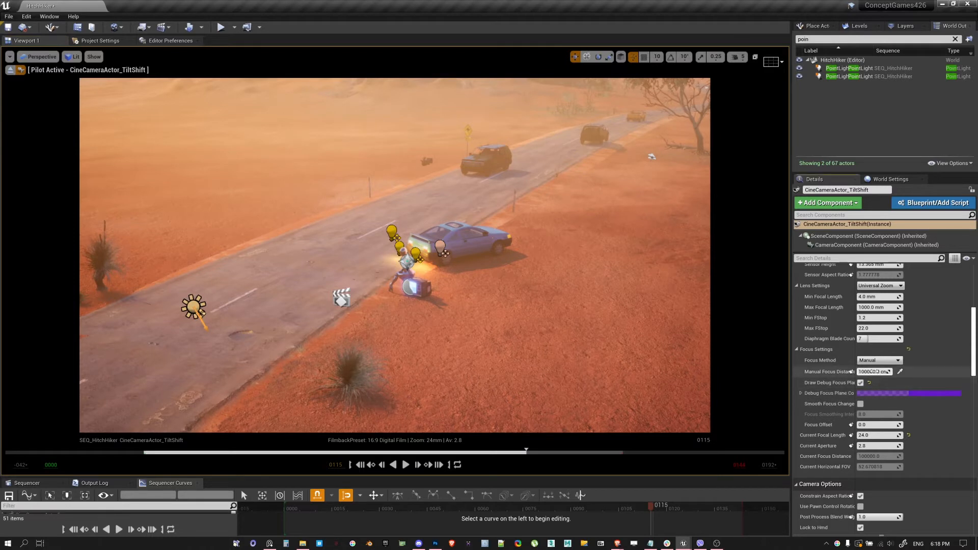
Set the manual focus distance to about 1924.5 cm at the character, hide the debug focus plane, and use an aperture of 1.2
left_click_drag(889, 372, 863, 371)
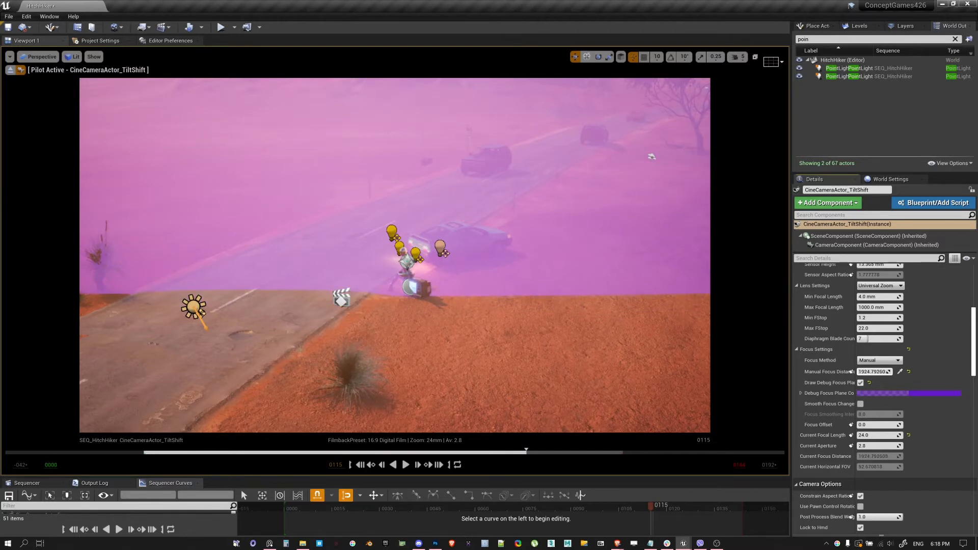
left_click(861, 382)
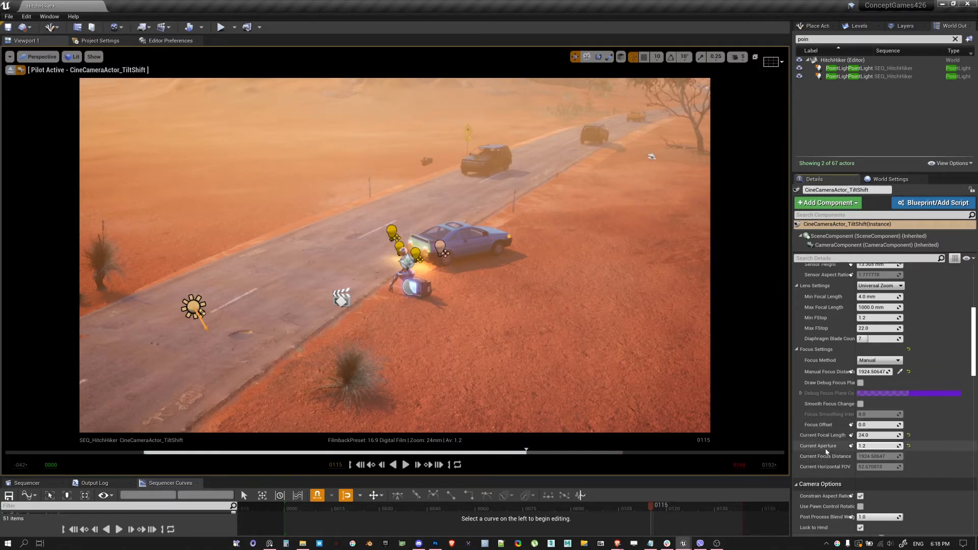
Try a current focal length of 200 mm on the tilt-shift camera
left_click(879, 436)
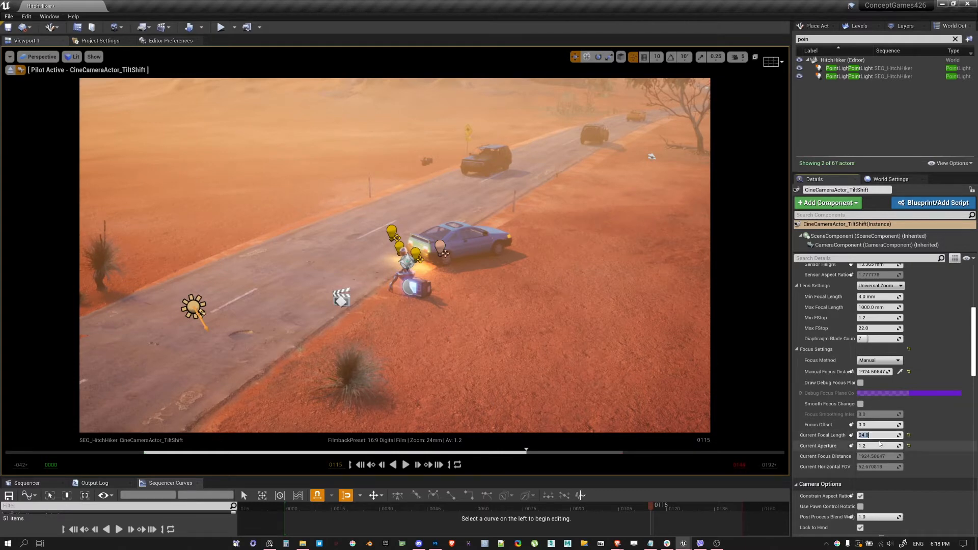
type("200")
key("Return")
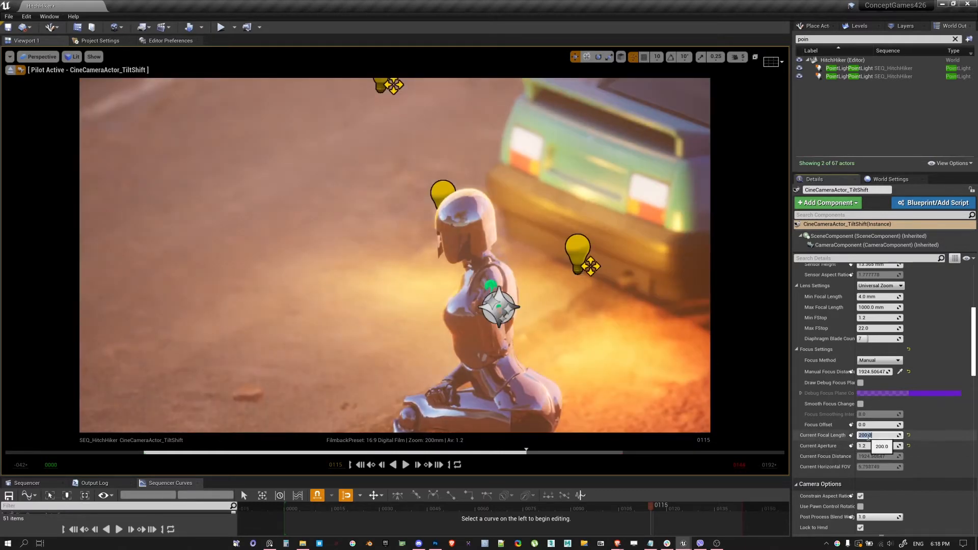
Hide the editor icons in the viewport and clear the current selection
left_click(525, 144)
key("g")
key("Escape")
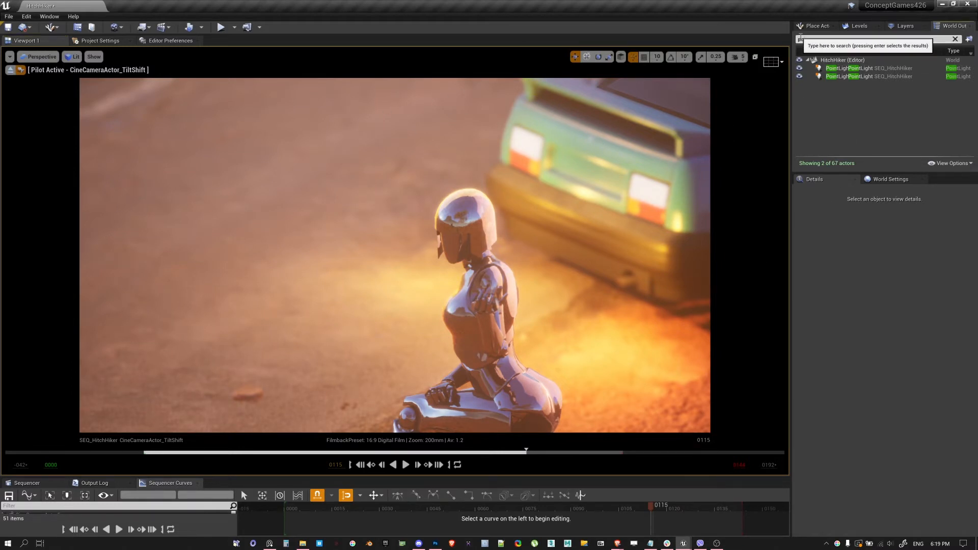
Find the camera by filtering the scene actors for "tilt", select it and set its current focal length to 24 mm
type("tilt")
left_click(840, 69)
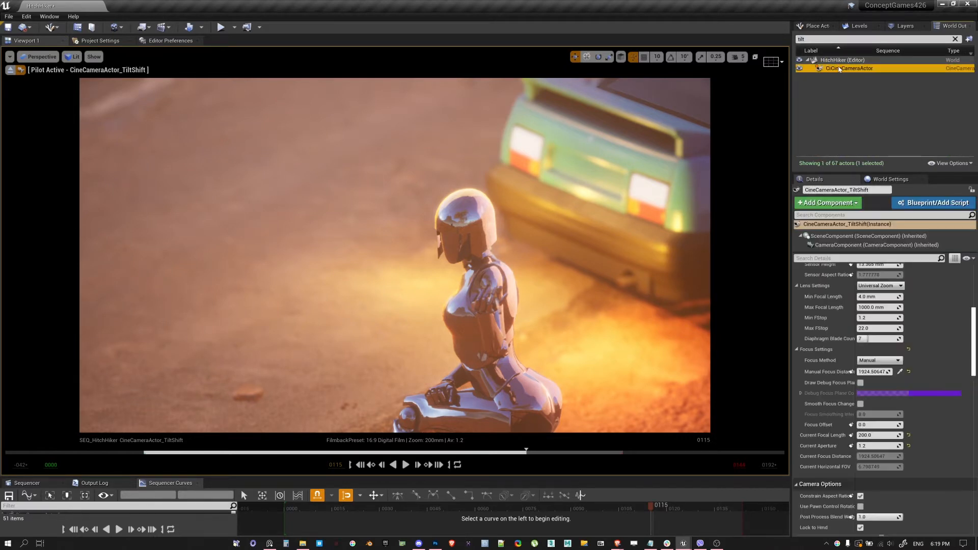
left_click(874, 441)
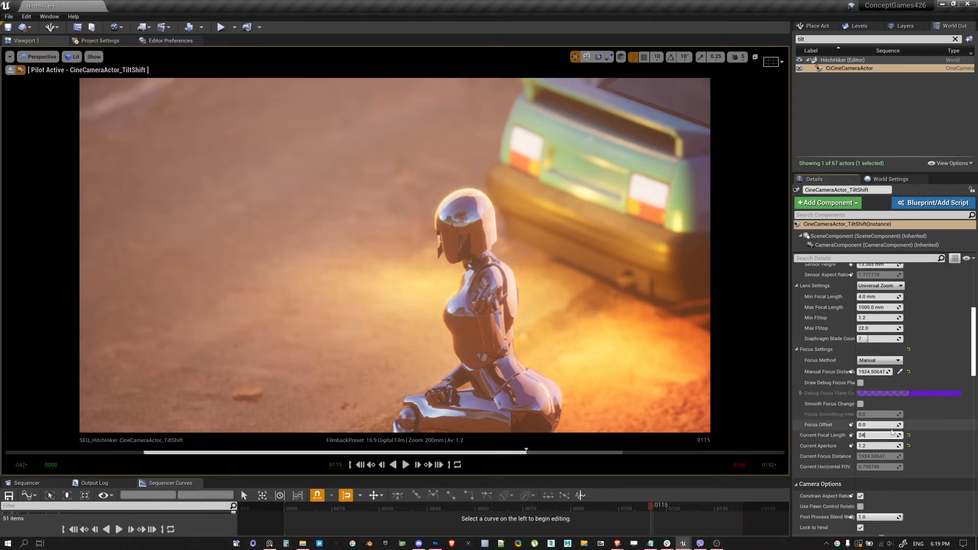
key("Return")
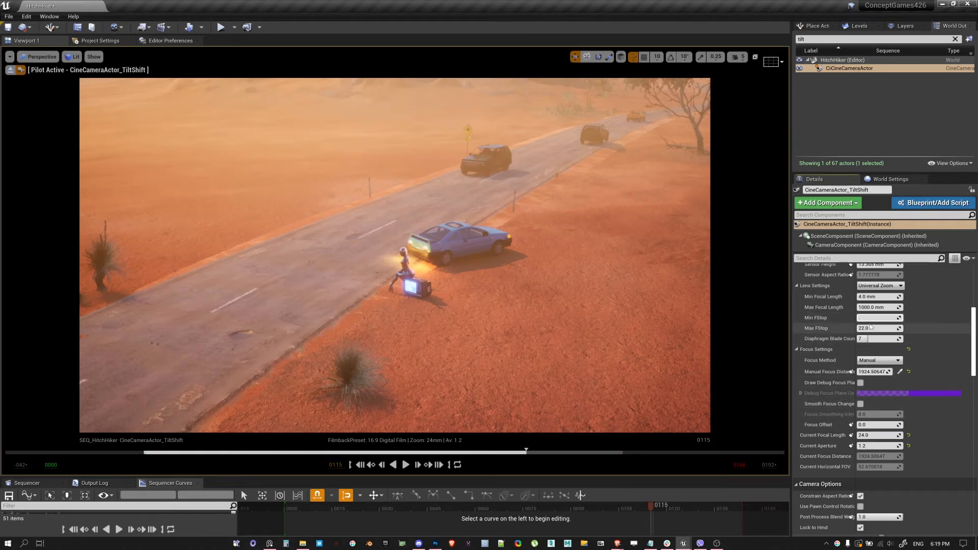
Set the lens's minimum f-stop to 0 and lower the camera's current aperture to about 0.071
type("1")
key("Return")
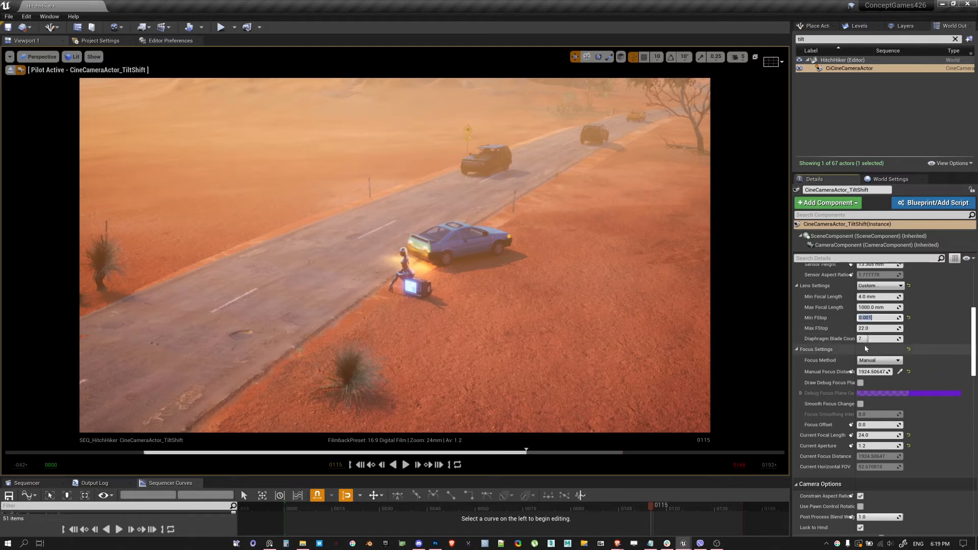
type("0")
key("Return")
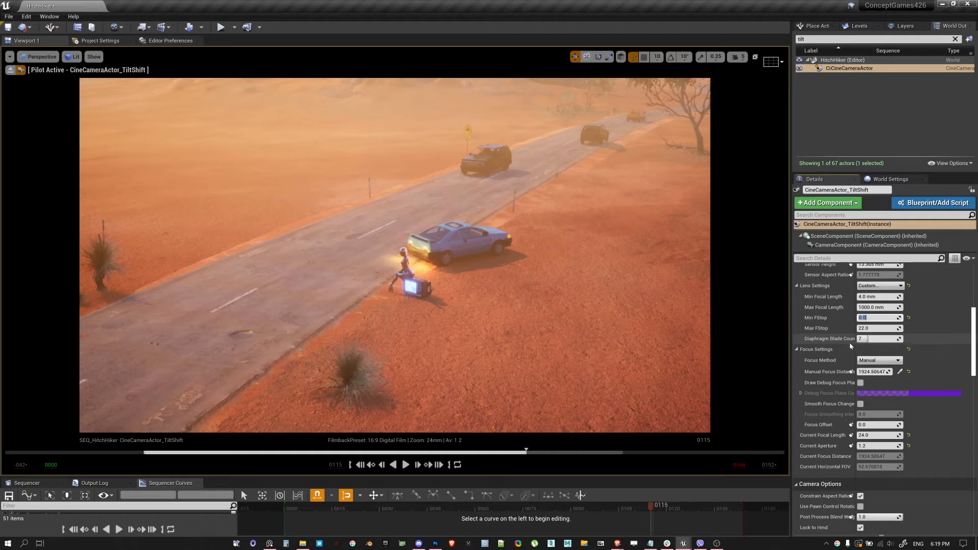
left_click(833, 425)
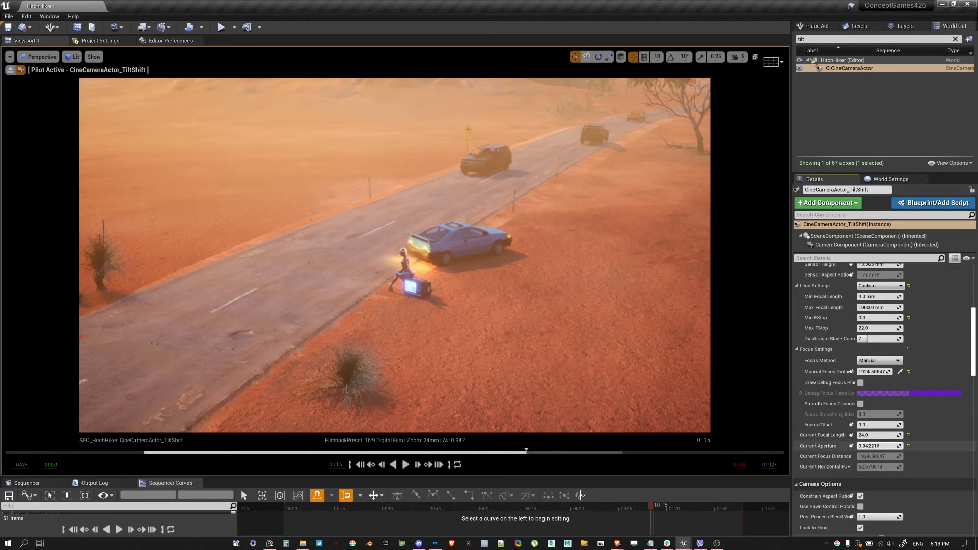
left_click_drag(878, 445, 859, 445)
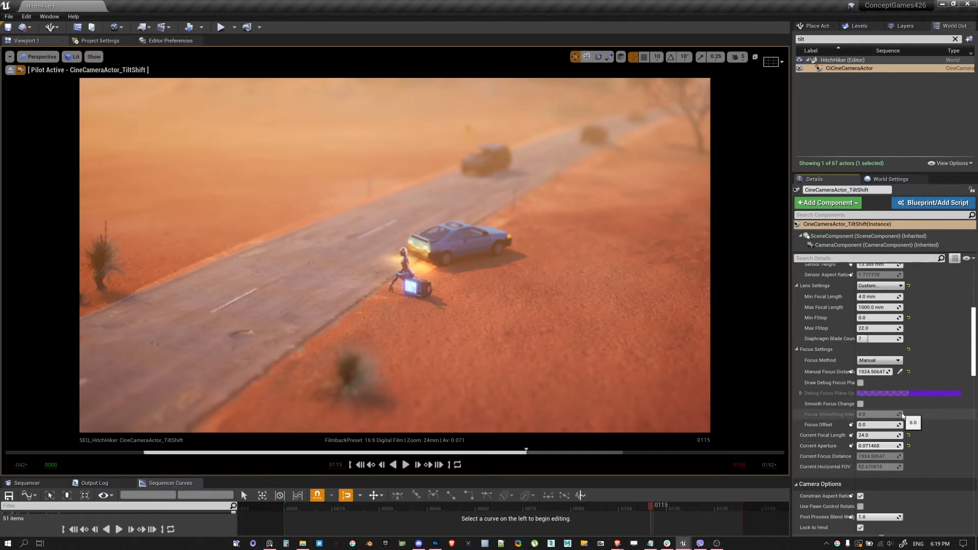
Fine-tune the manual focus distance to about 1910.4 cm using the debug focus plane as a guide, and hide the plane
left_click(861, 383)
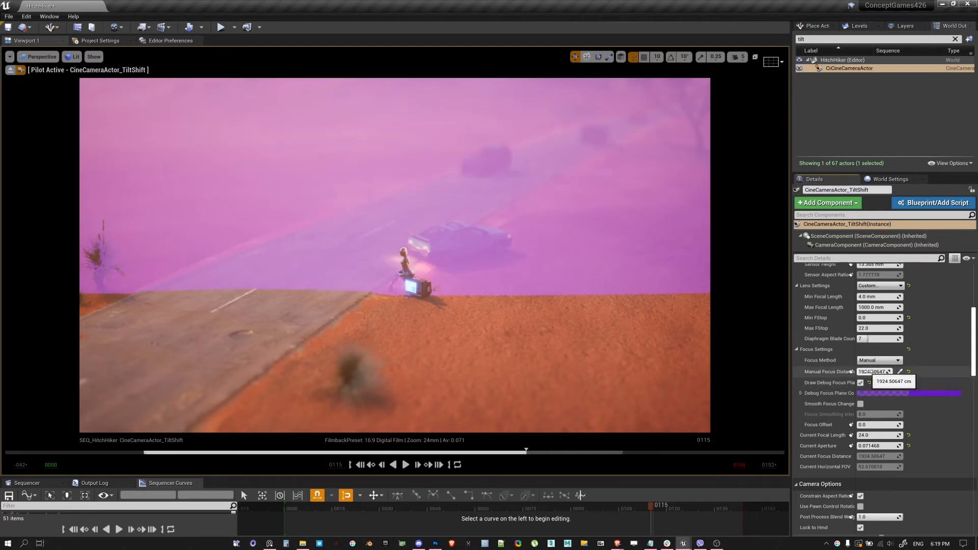
left_click_drag(868, 371, 861, 372)
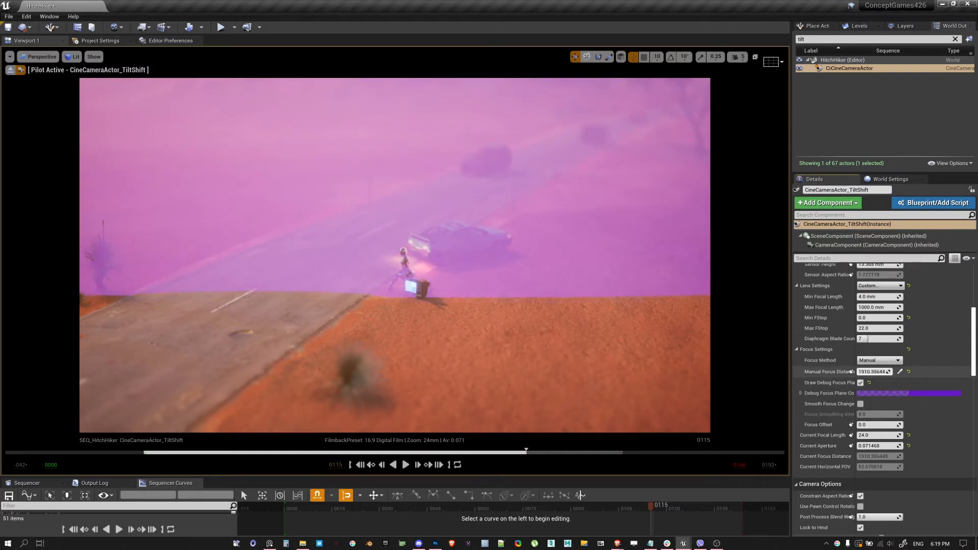
left_click(860, 383)
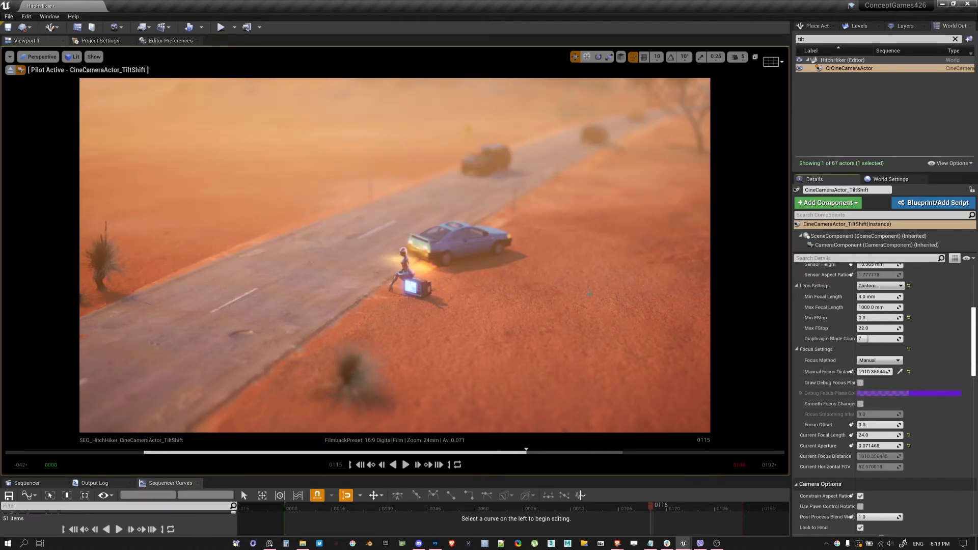
Play the sequence in the full-screen viewport to review the shallow-focus miniature effect, and return to the normal layout
left_click(499, 373)
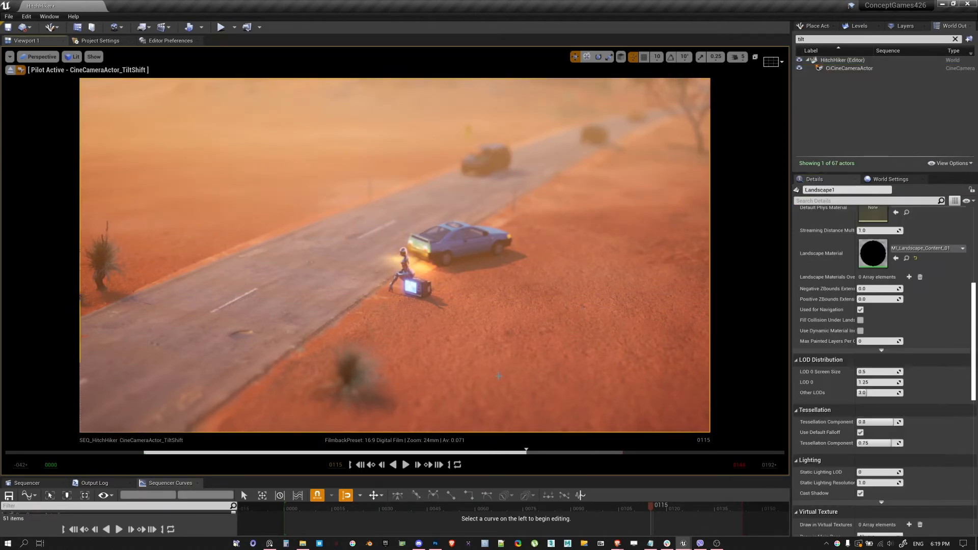
key("F11")
left_click(501, 529)
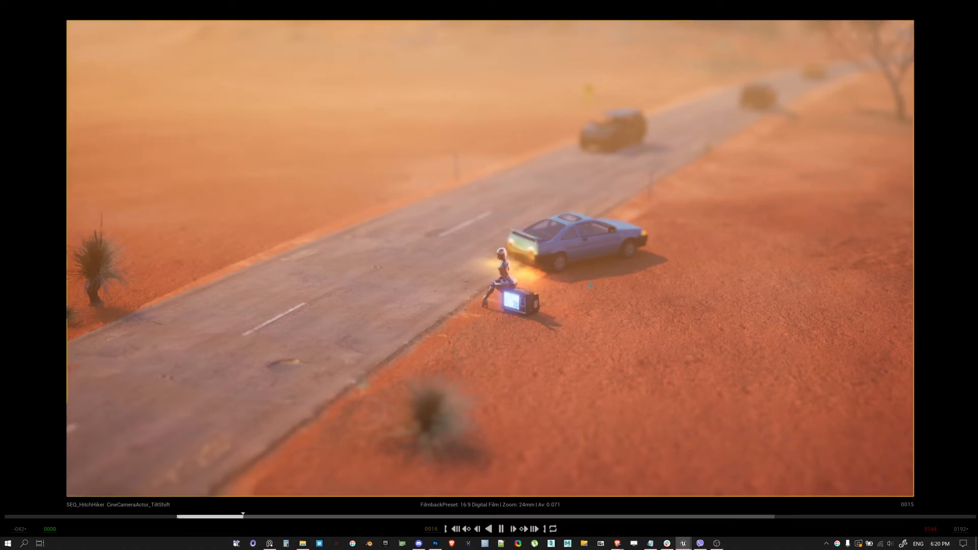
key("F11")
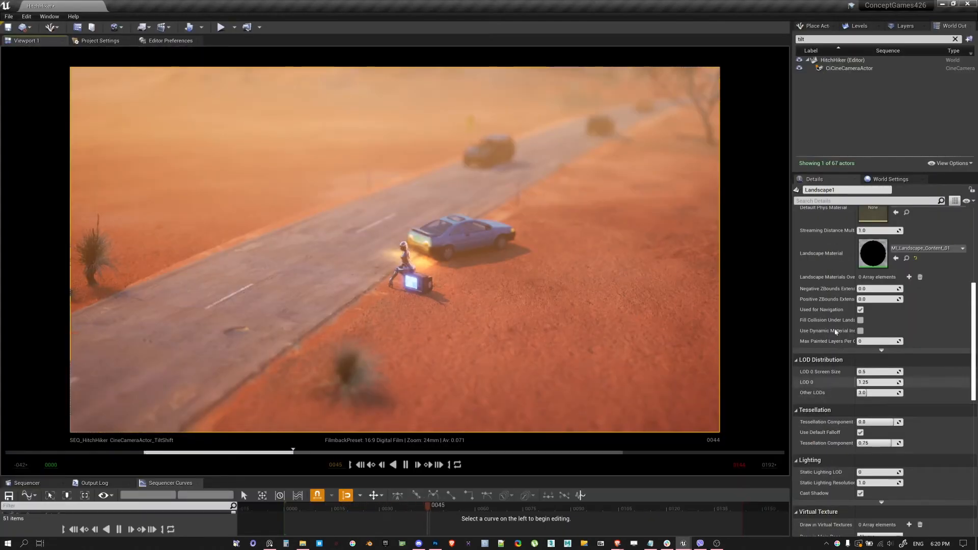
Reselect the tilt-shift camera and lower its current aperture to about 0.017
left_click(850, 68)
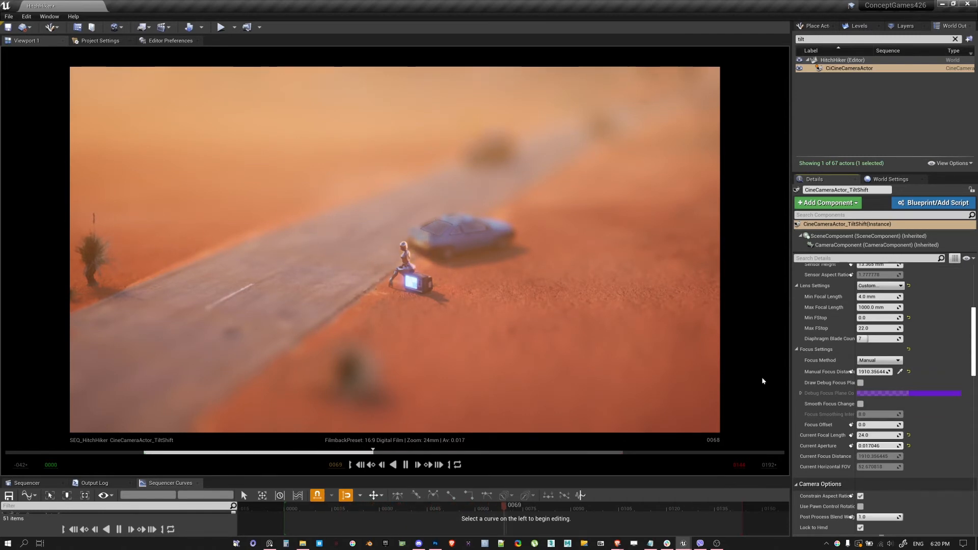
Open M_Glass, the parent material of the blue hatchback's glass material instance MI_Hatchback_Glass
left_click(466, 235)
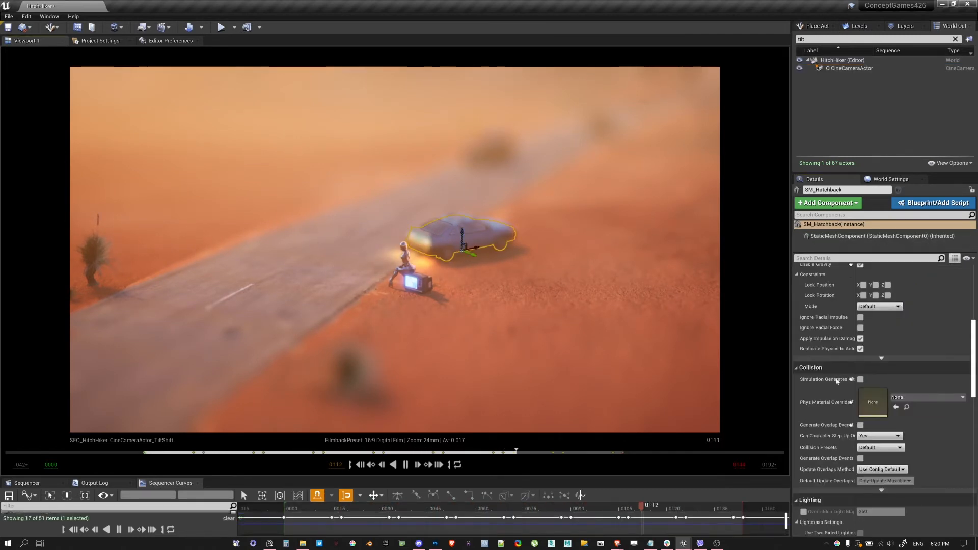
scroll(837, 381, "up", 10)
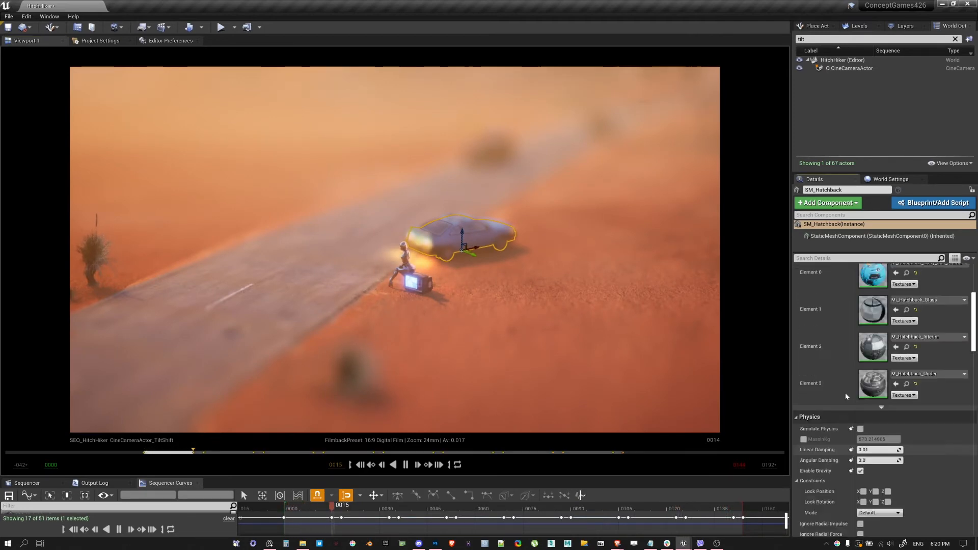
scroll(848, 395, "up", 5)
scroll(866, 387, "down", 3)
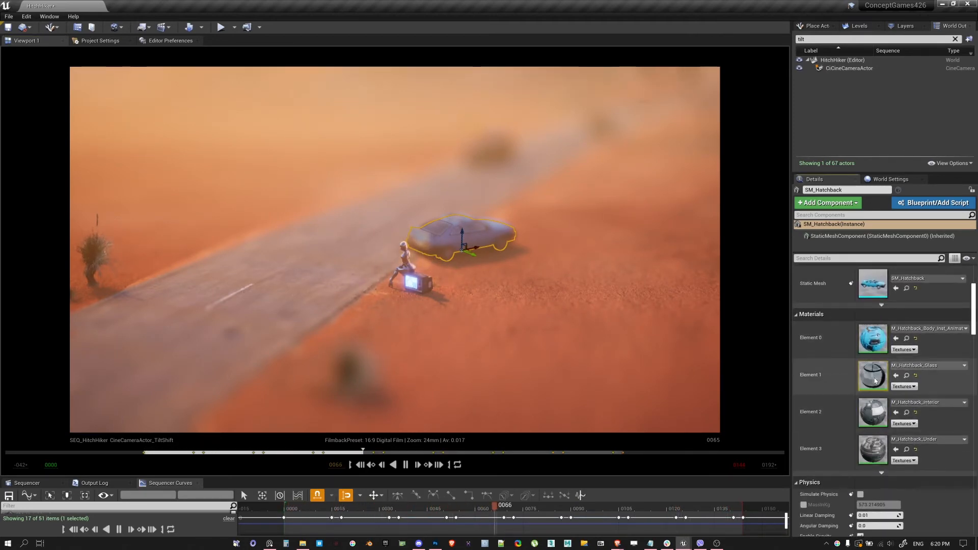
double_click(874, 379)
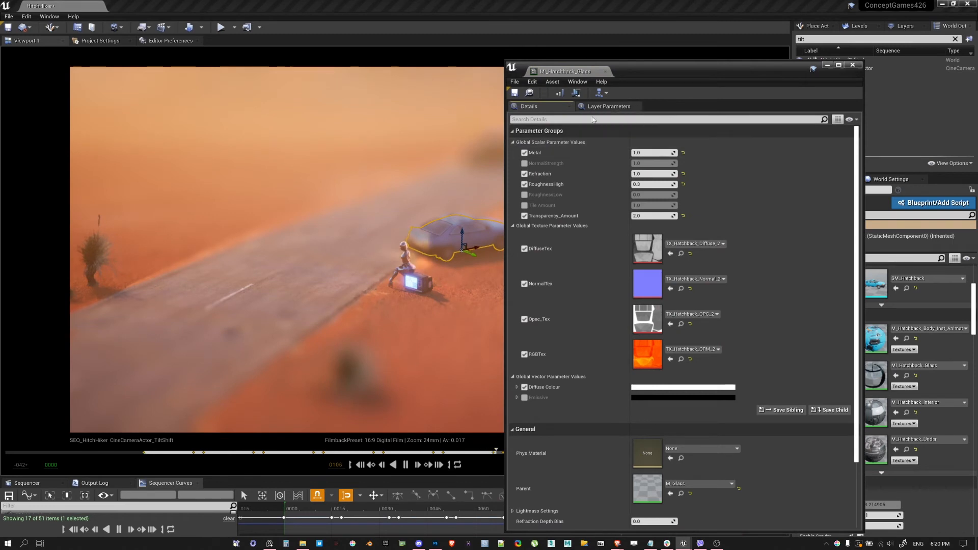
left_click(603, 81)
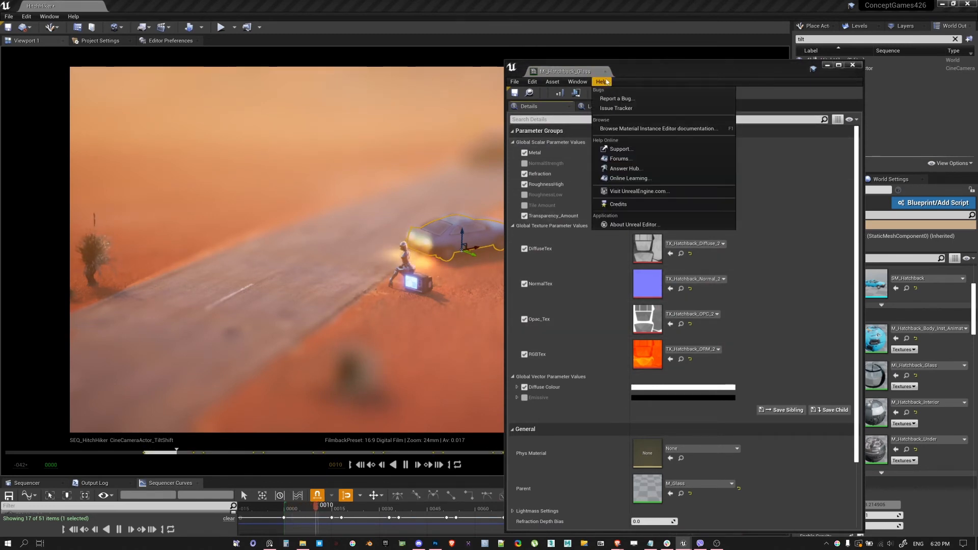
left_click(606, 82)
left_click(604, 94)
left_click(615, 112)
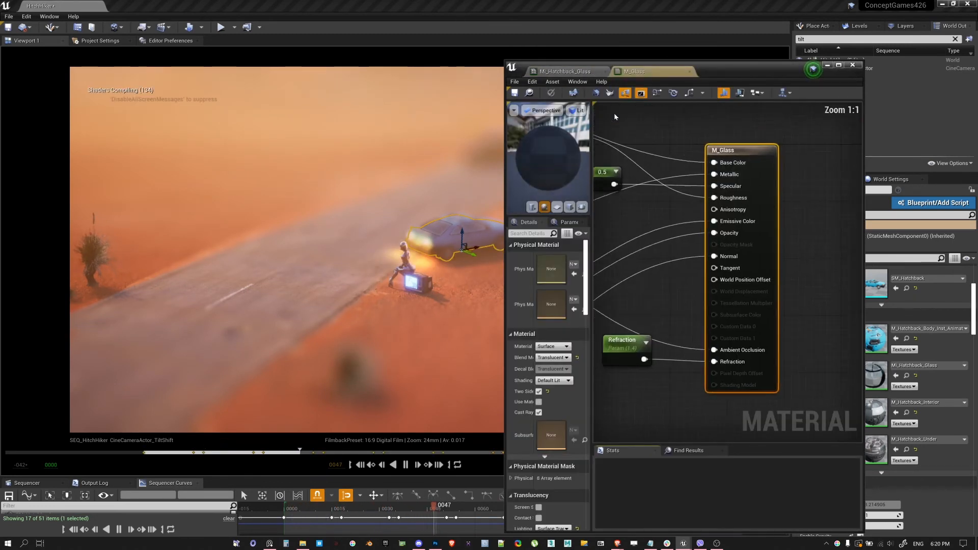
Filter the M_Glass material's details for "dof" and turn off Render After DOF in its translucency settings
left_click(632, 315)
left_click(535, 235)
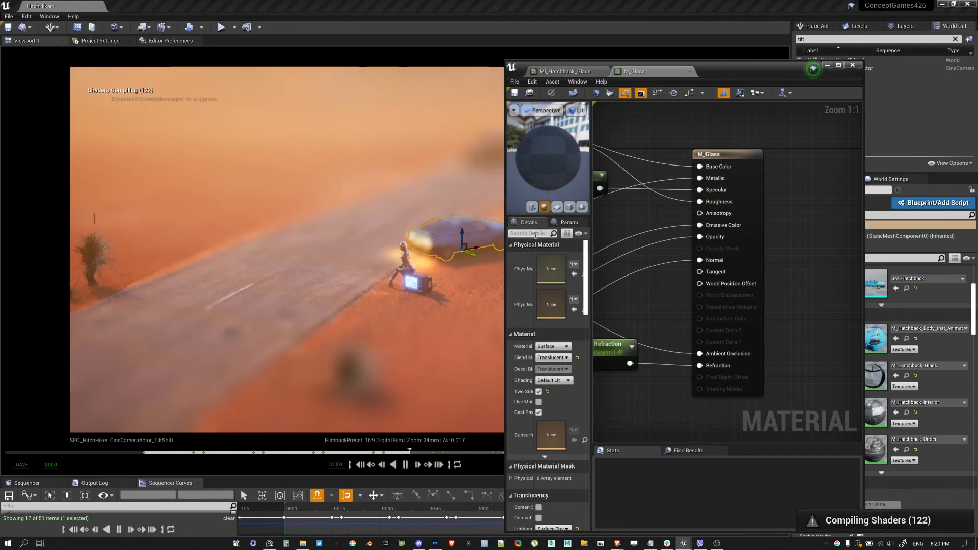
type("dof")
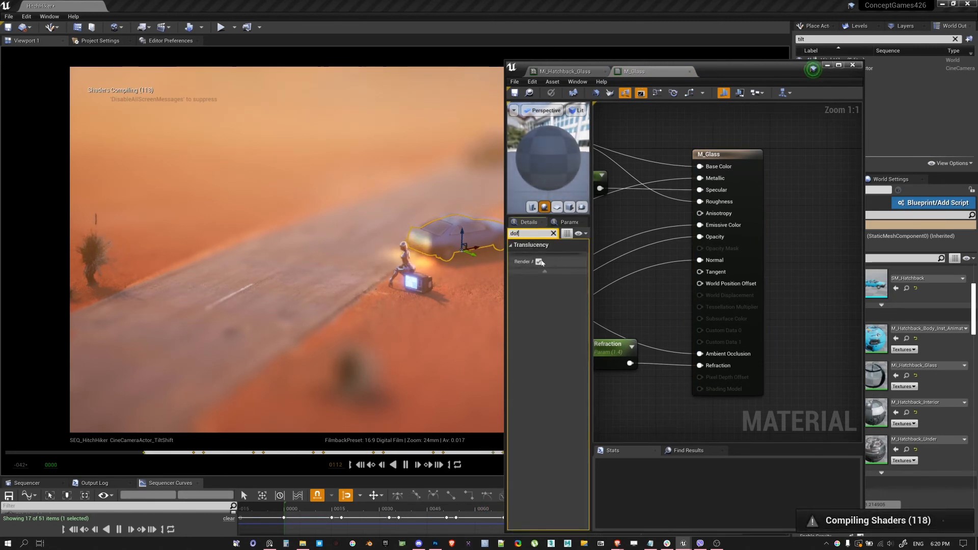
left_click_drag(553, 268, 560, 266)
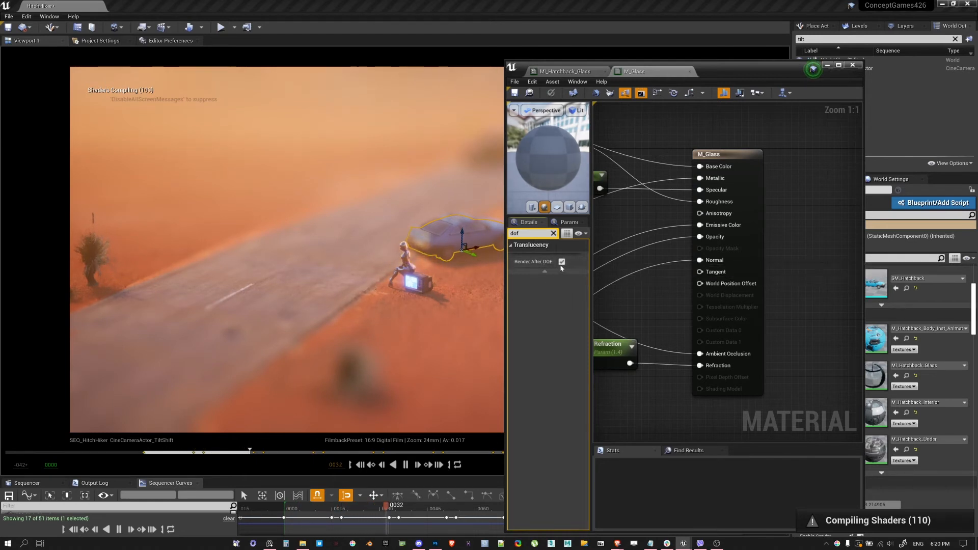
left_click(562, 261)
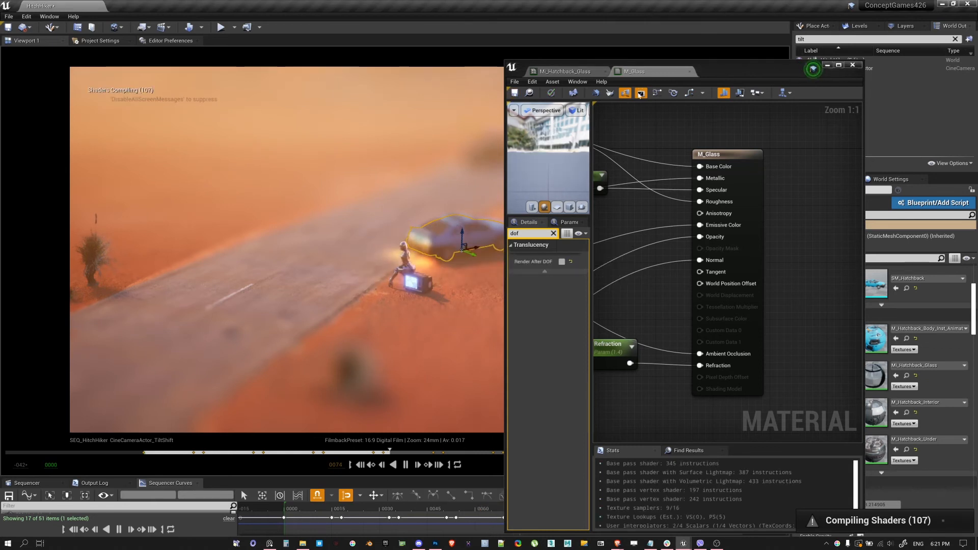
Close the M_Glass and MI_Hatchback_Glass editors and clear the selection in the viewport
left_click(689, 71)
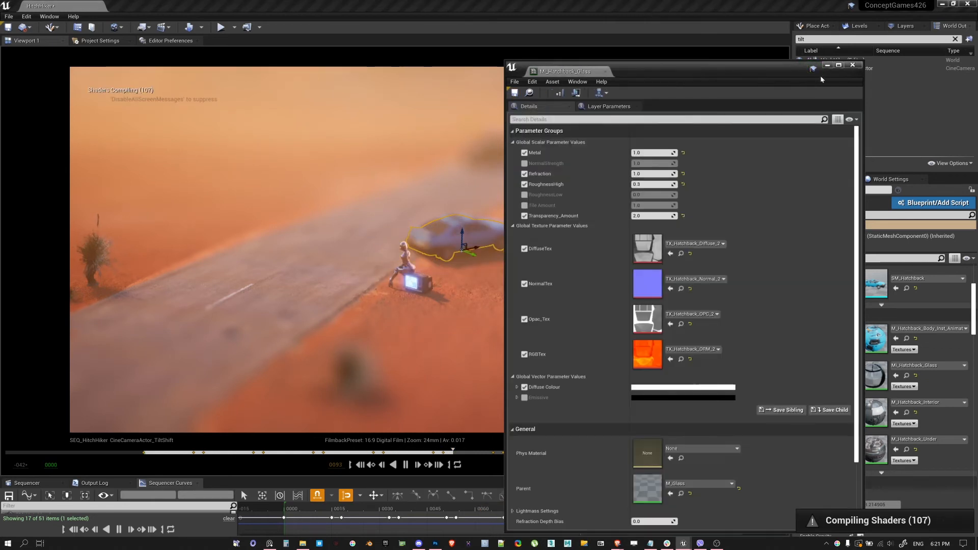
left_click(856, 66)
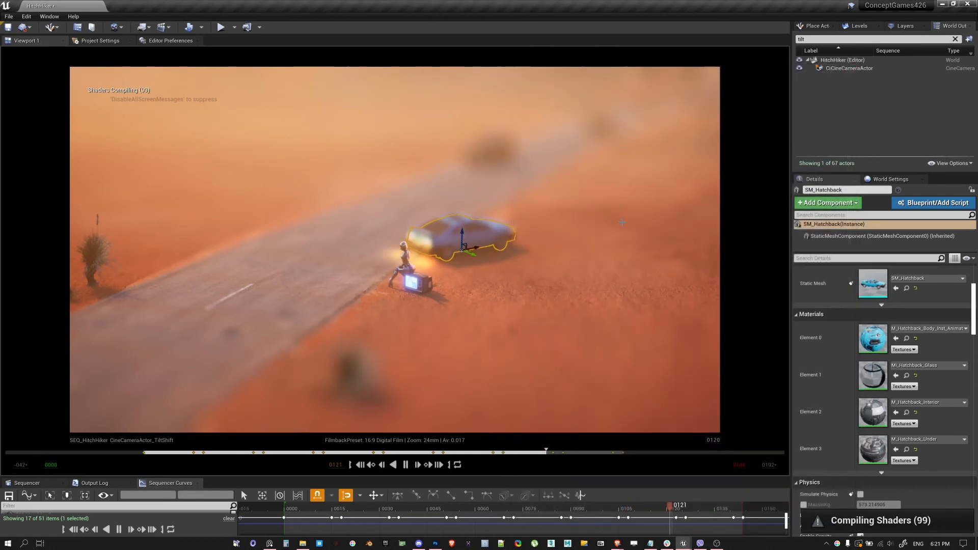
left_click(700, 176)
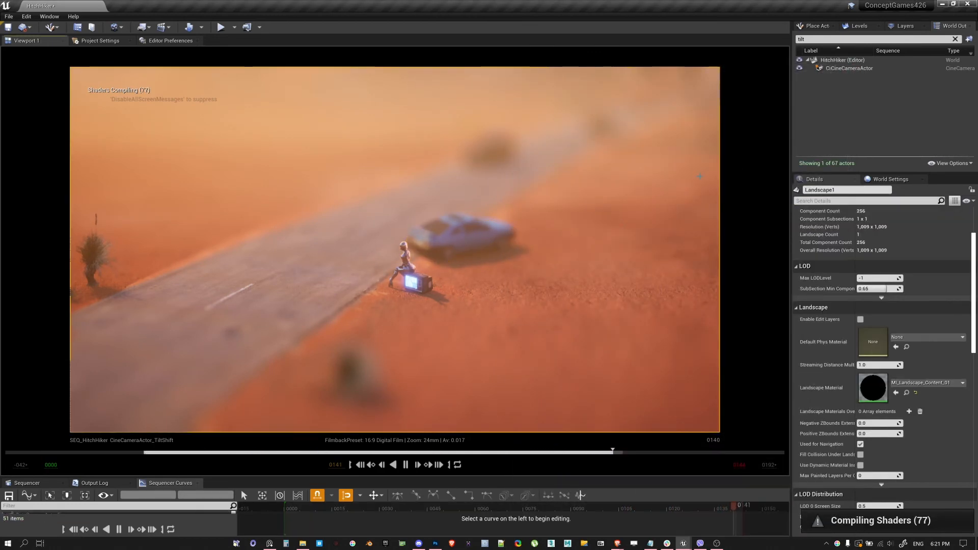
key("Escape")
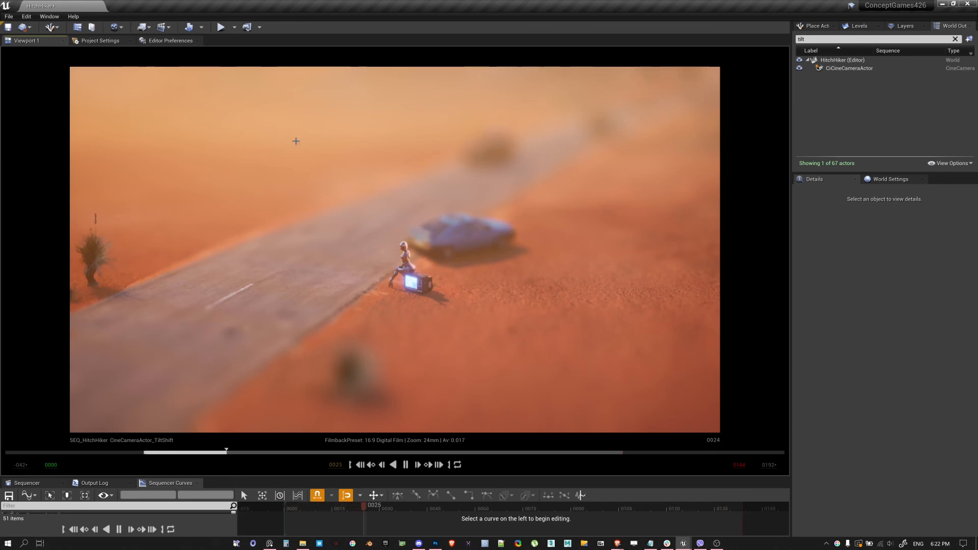
Capture the viewport image of the tilt-shift shot as a screen snip and open it in Snip & Sketch
key("super+shift+s")
left_click_drag(73, 70, 702, 410)
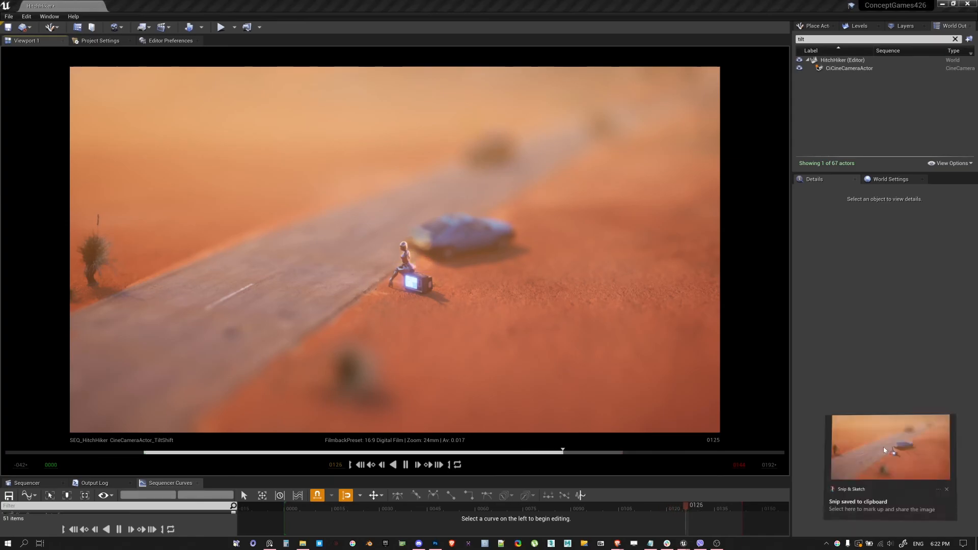
left_click(885, 450)
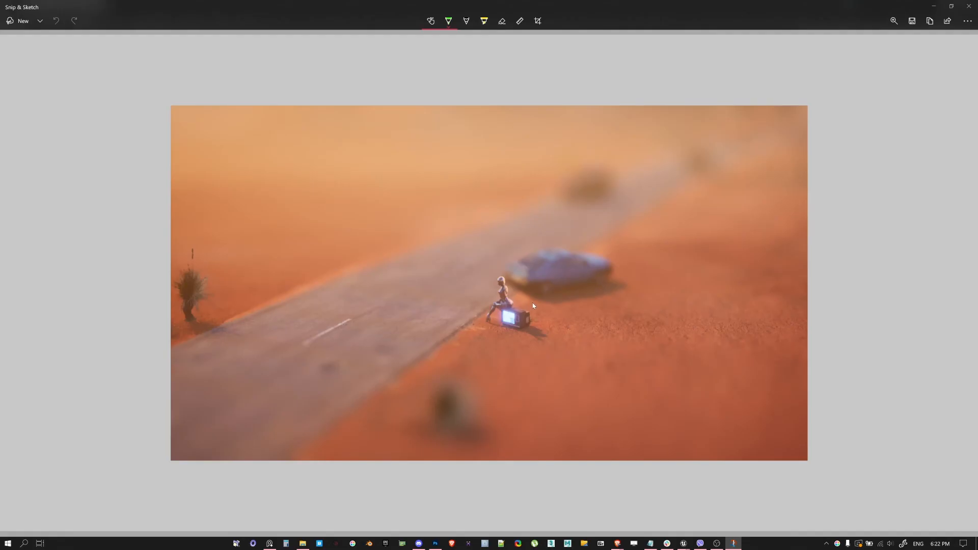
Draw two green lines bounding the in-focus band on the snip, with B-to-W gradient arrows above and below, and circle the hitchhiker
left_click_drag(810, 303, 534, 287)
key("ctrl+z")
left_click_drag(160, 307, 848, 317)
left_click_drag(159, 342, 874, 369)
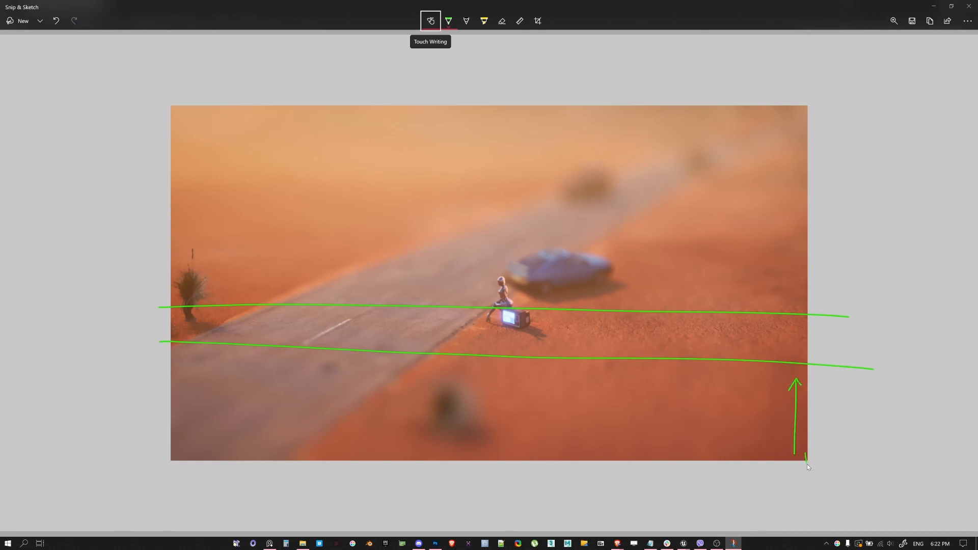
left_click_drag(807, 465, 814, 459)
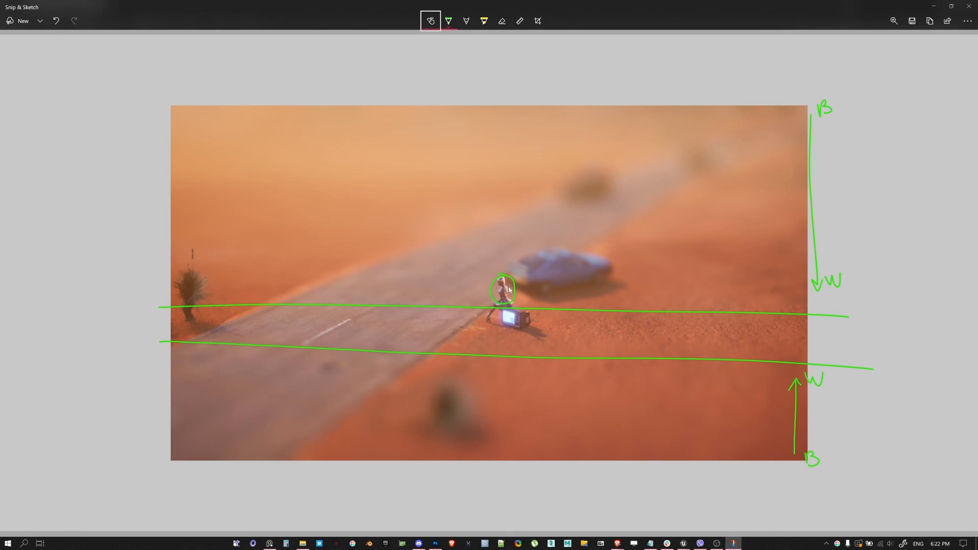
Erase all the green pen annotations from the snip and close Snip & Sketch to return to Unreal Editor
left_click(502, 21)
left_click_drag(512, 284, 520, 384)
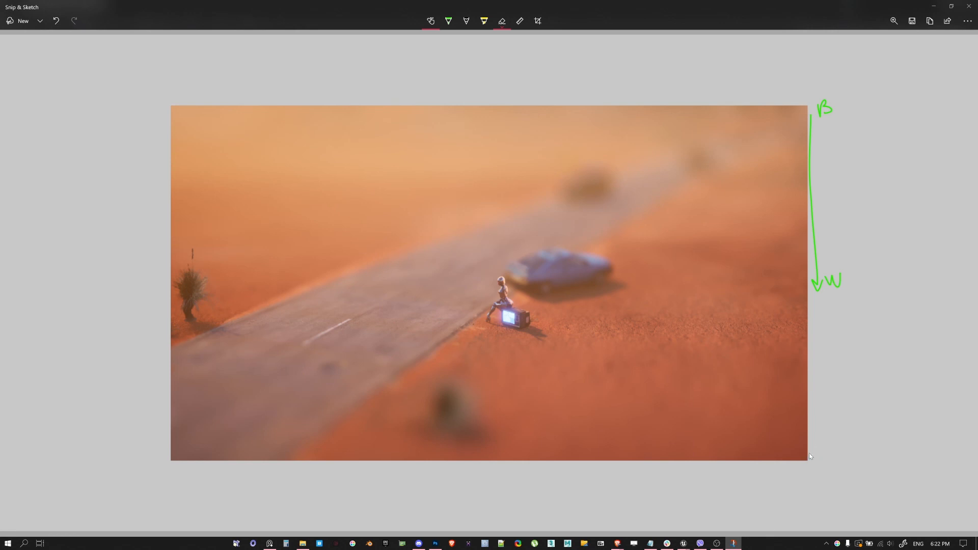
left_click_drag(822, 283, 841, 273)
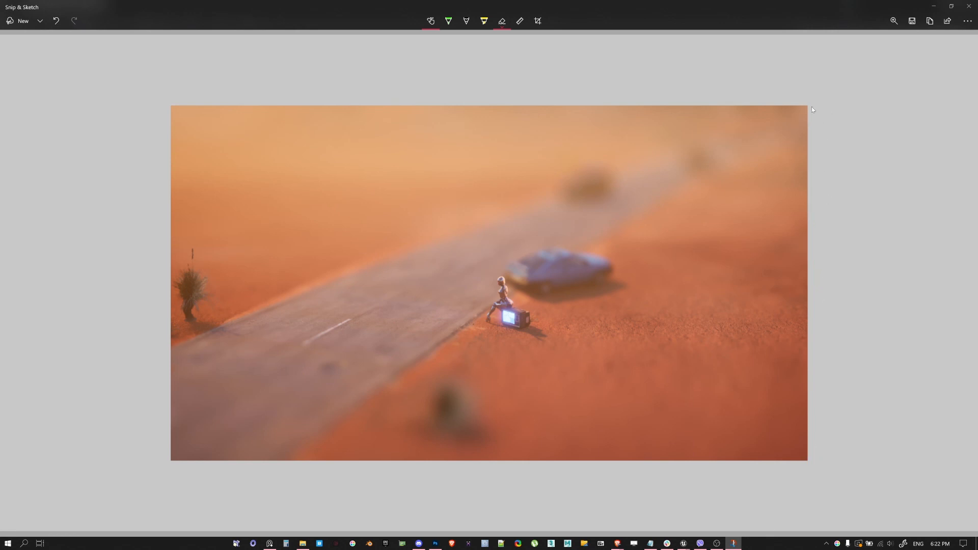
left_click(448, 21)
left_click(968, 7)
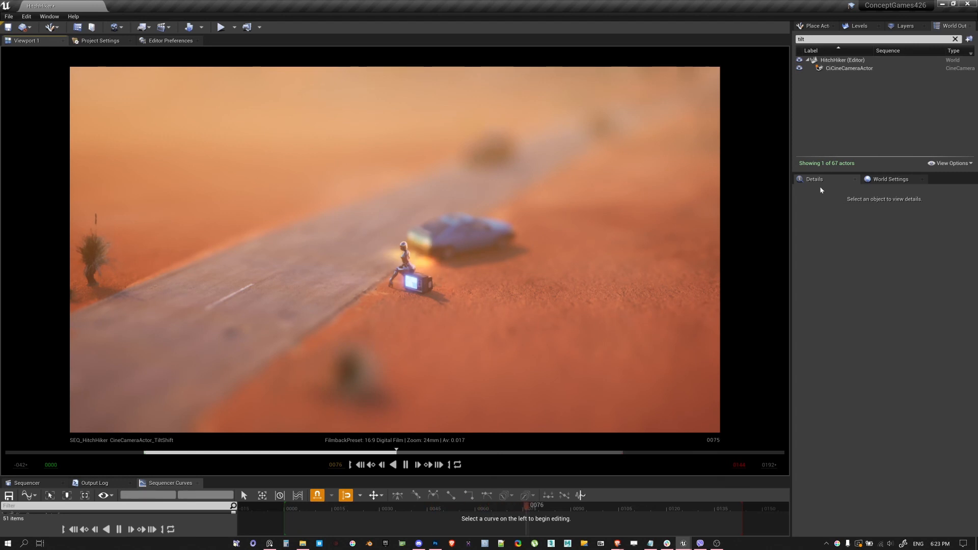
Select the CineCameraActor_TiltShift camera and set its Current Aperture to 0.05
left_click(839, 69)
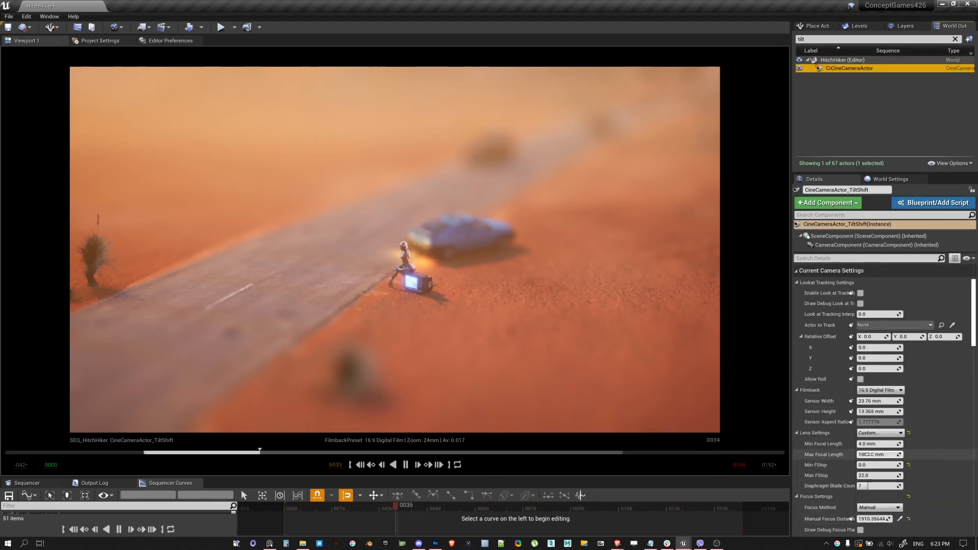
scroll(876, 426, "down", 4)
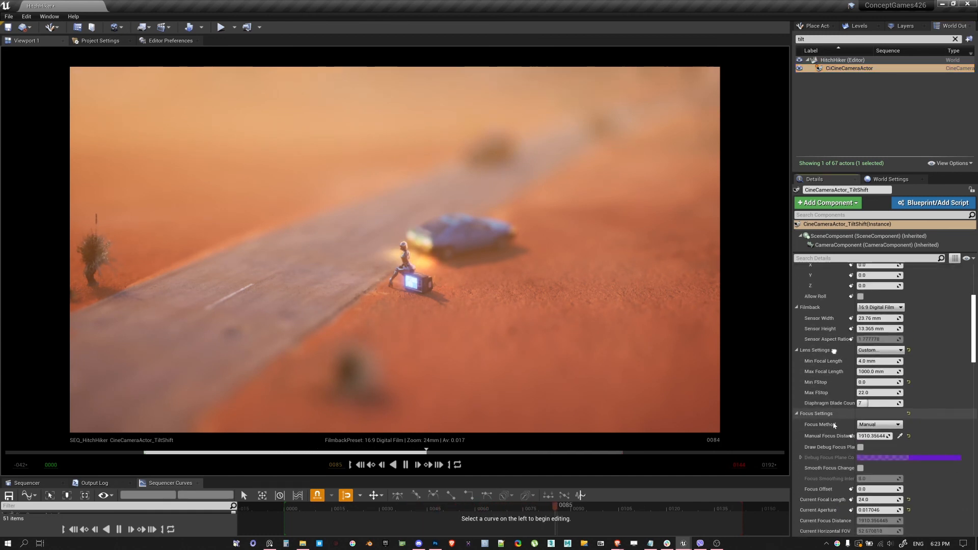
scroll(877, 469, "down", 2)
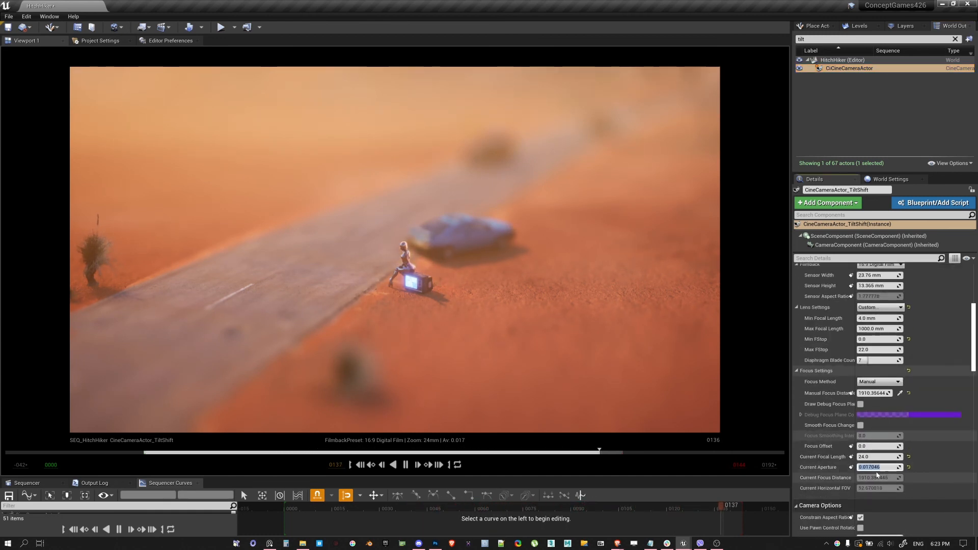
left_click(877, 467)
type("0.05")
key("Return")
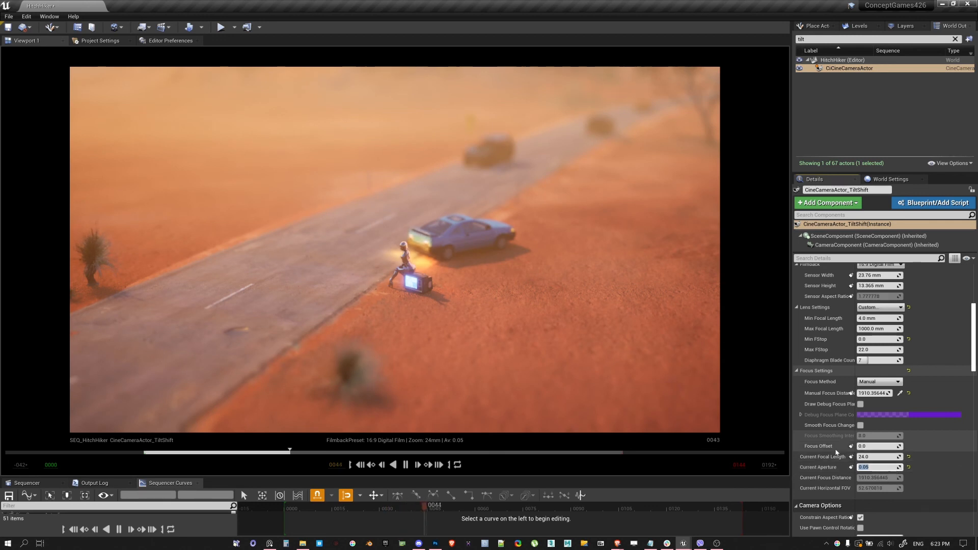